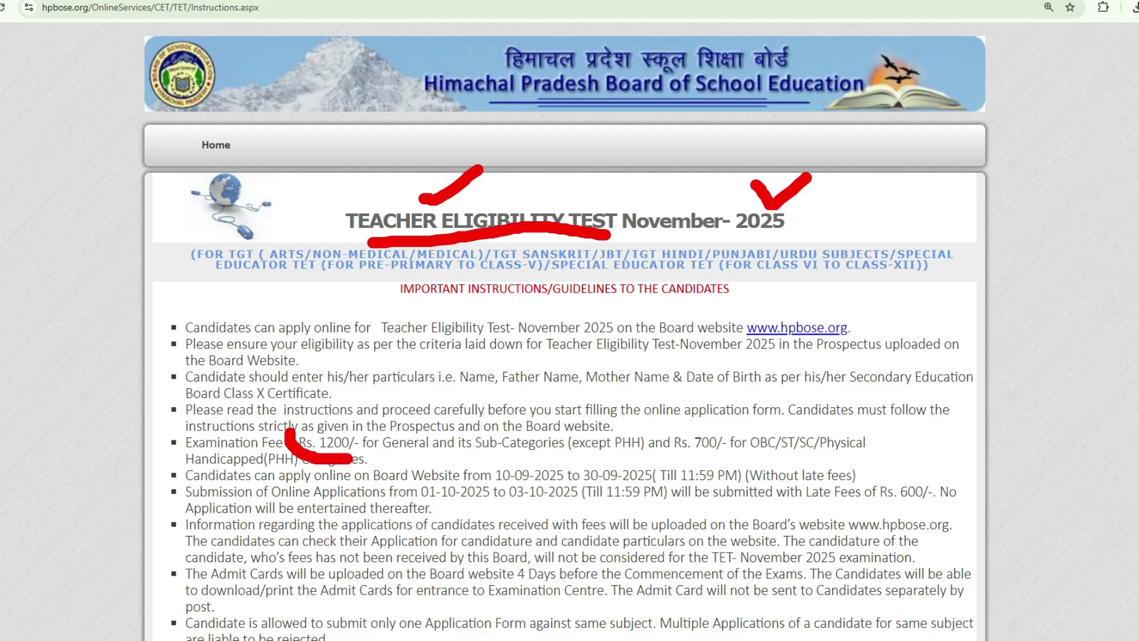
Step: Review the examination fees, the regular and late application dates, the late fee and the correction window in the TET instructions
{"action": "left_click_drag", "start_coordinate": [351, 458], "coordinate": [331, 408]}
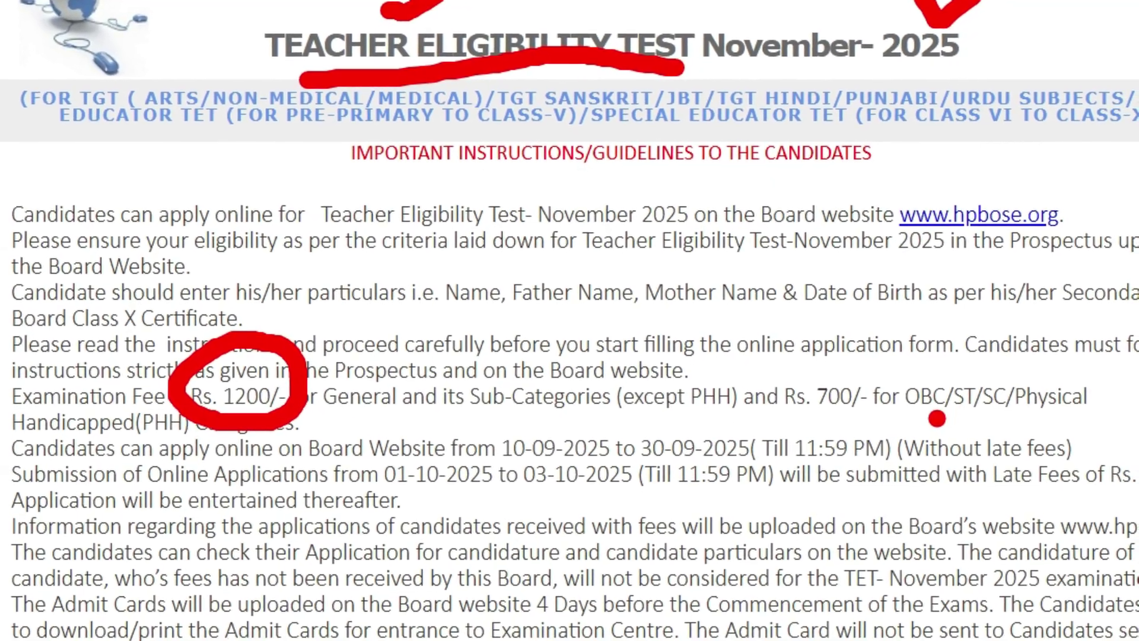
{"action": "mouse_move", "coordinate": [938, 425]}
{"action": "left_mouse_down"}
{"action": "mouse_move", "coordinate": [1055, 428]}
{"action": "mouse_move", "coordinate": [1091, 417]}
{"action": "left_mouse_up"}
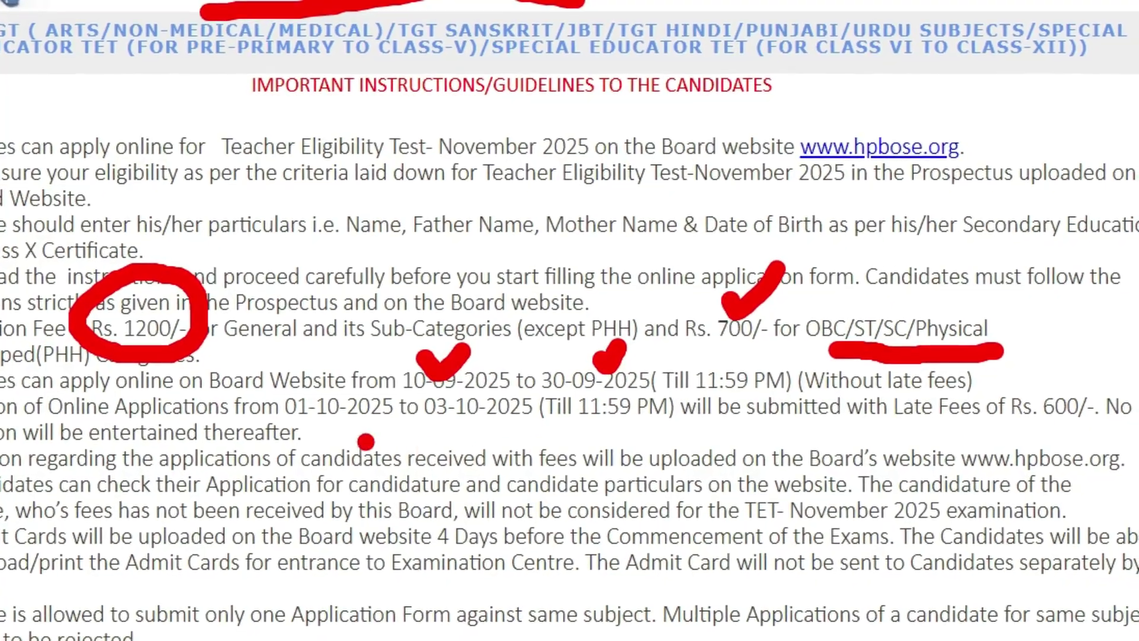
{"action": "left_click_drag", "start_coordinate": [293, 423], "coordinate": [358, 428]}
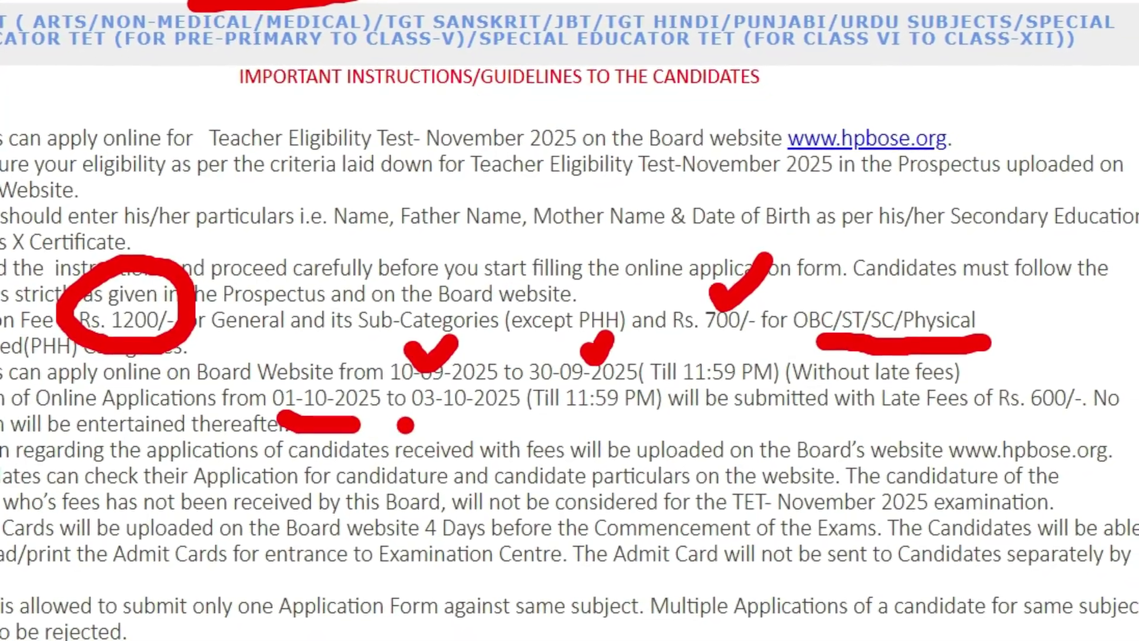
{"action": "left_click_drag", "start_coordinate": [454, 427], "coordinate": [478, 418]}
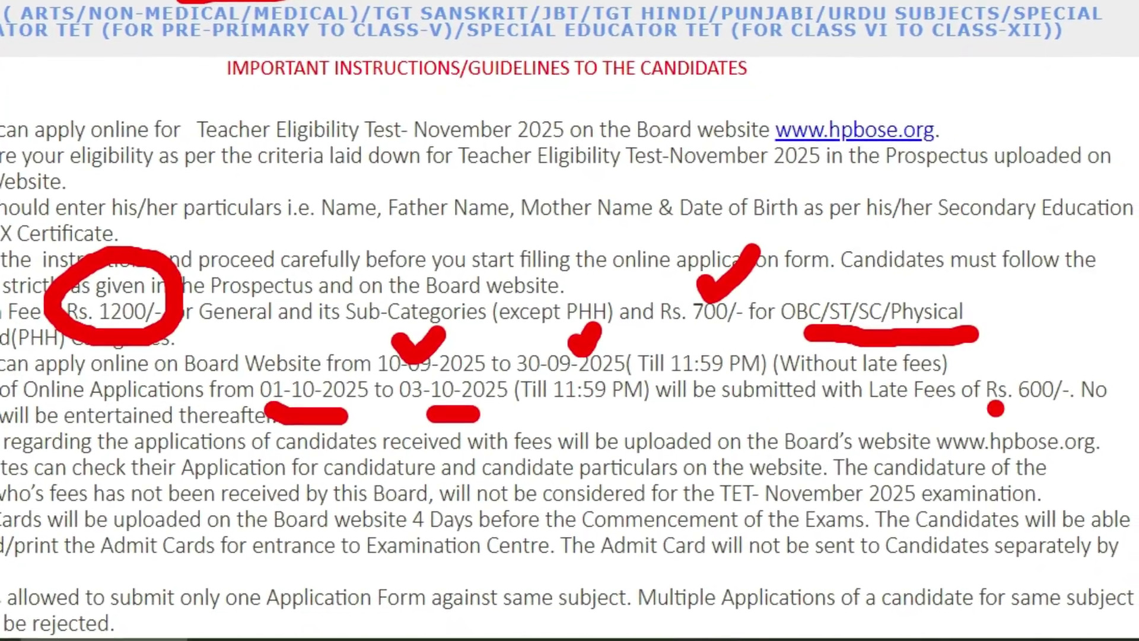
{"action": "left_click_drag", "start_coordinate": [1015, 408], "coordinate": [1068, 407]}
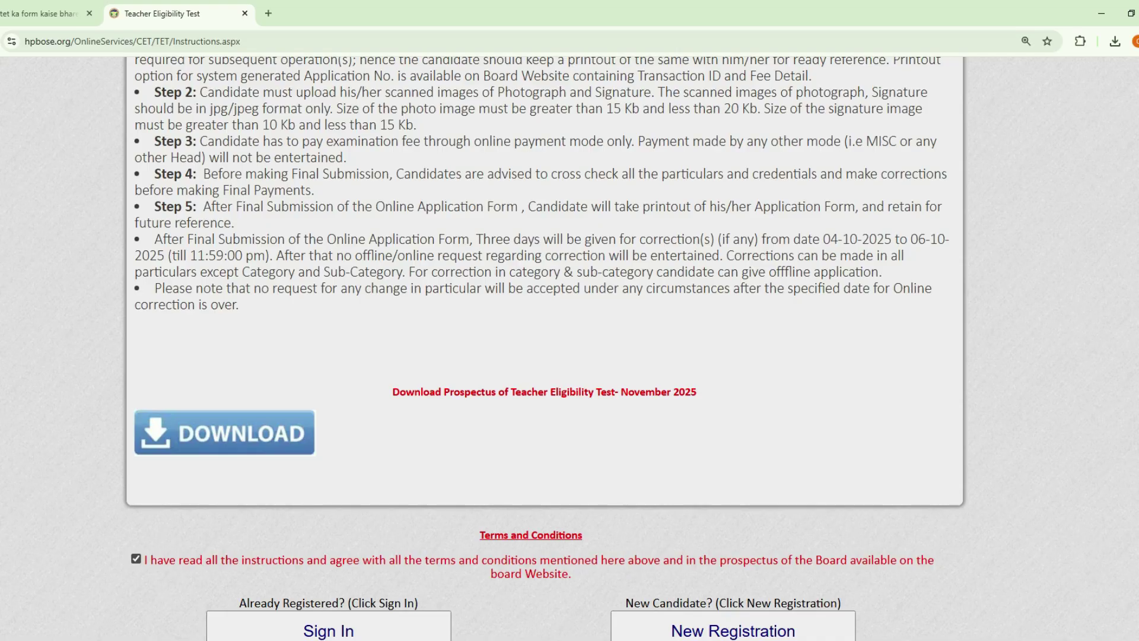
{"action": "left_click_drag", "start_coordinate": [813, 239], "coordinate": [949, 239]}
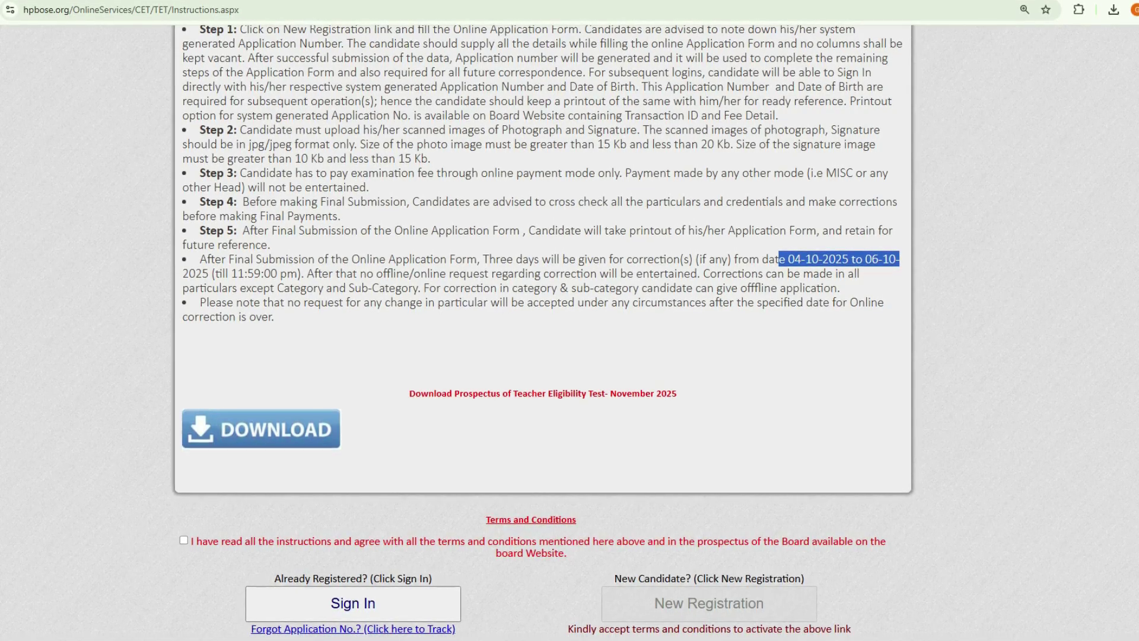
Step: Accept the terms and conditions and open the new candidate registration form
{"action": "left_click", "coordinate": [183, 539]}
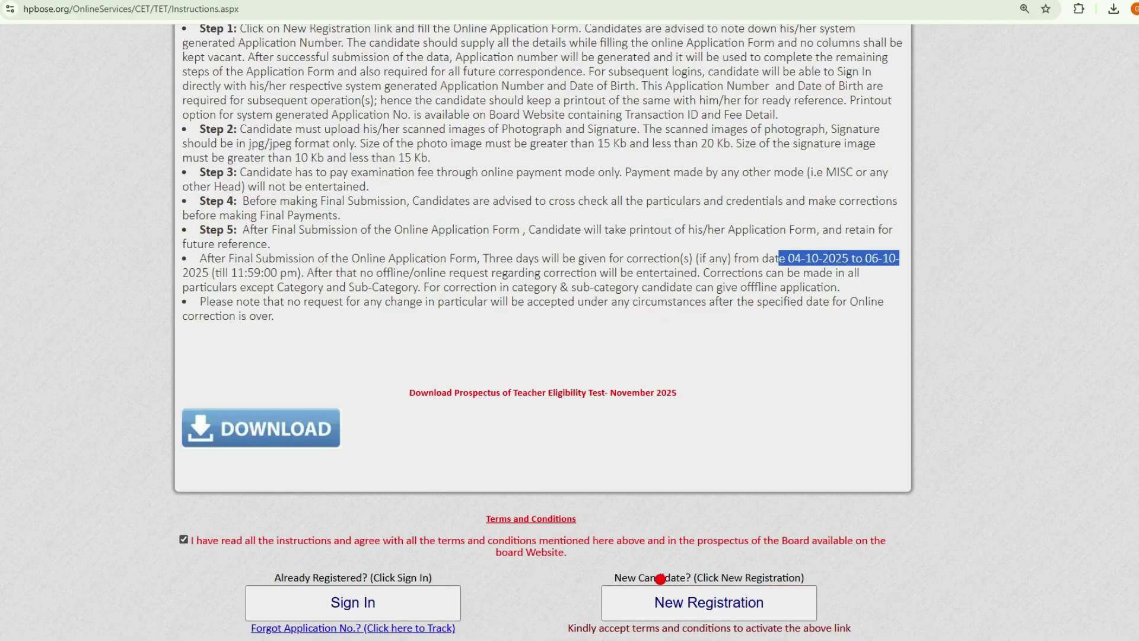
{"action": "mouse_move", "coordinate": [594, 569]}
{"action": "left_mouse_down"}
{"action": "mouse_move", "coordinate": [573, 587]}
{"action": "mouse_move", "coordinate": [774, 639]}
{"action": "mouse_move", "coordinate": [712, 541]}
{"action": "mouse_move", "coordinate": [586, 570]}
{"action": "left_mouse_up"}
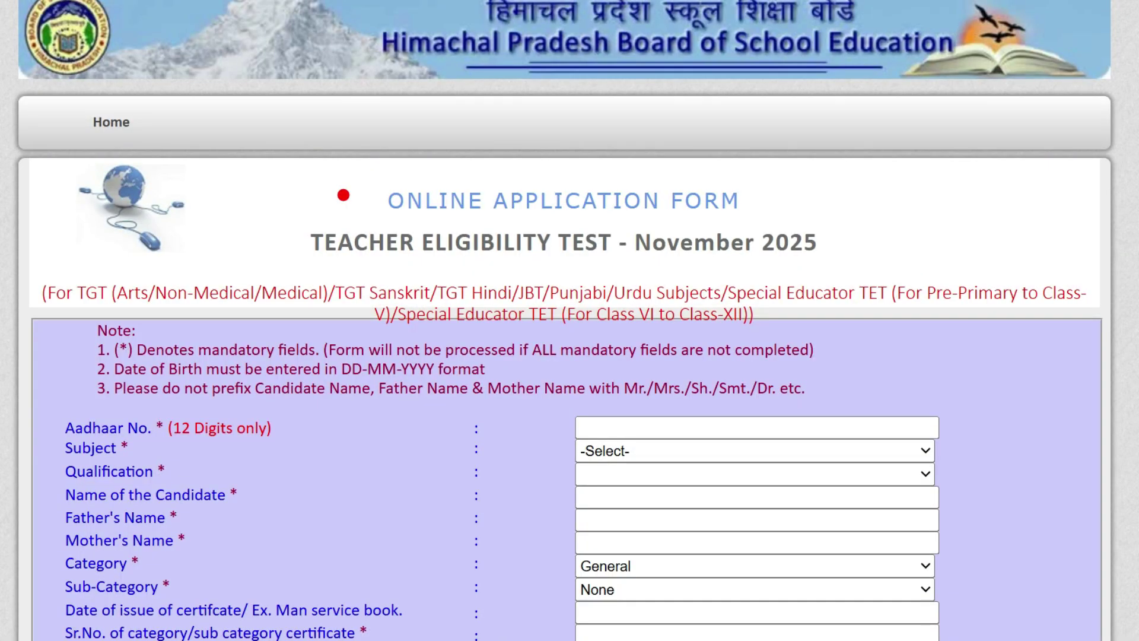
Step: Review the heading of the online application form and its Aadhaar number field
{"action": "left_click_drag", "start_coordinate": [339, 191], "coordinate": [403, 161]}
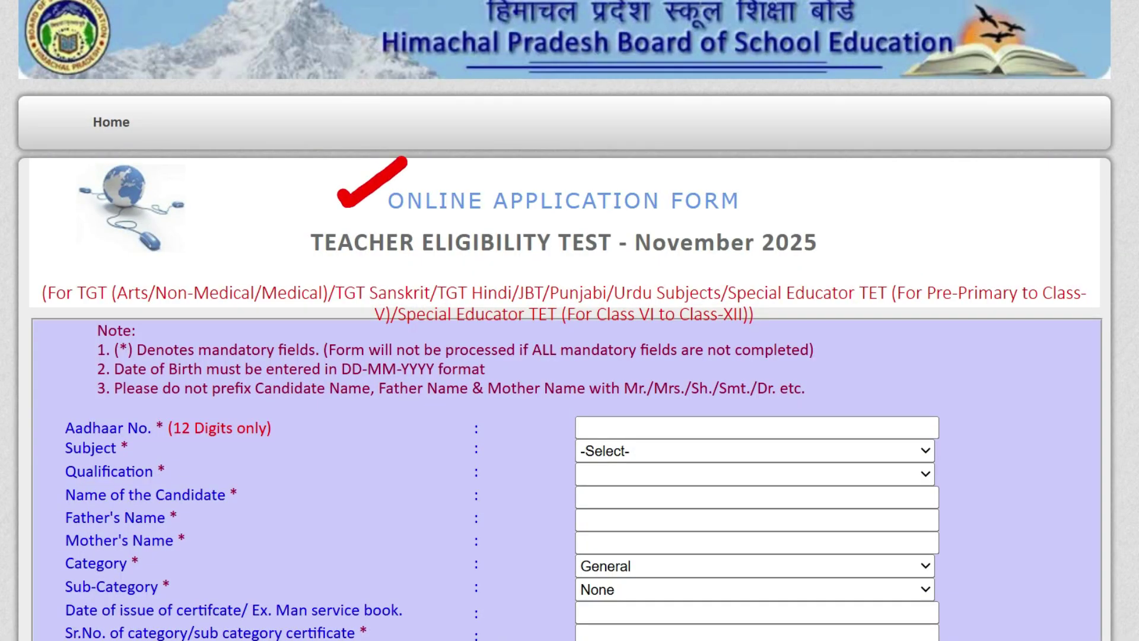
{"action": "left_click_drag", "start_coordinate": [653, 257], "coordinate": [773, 268]}
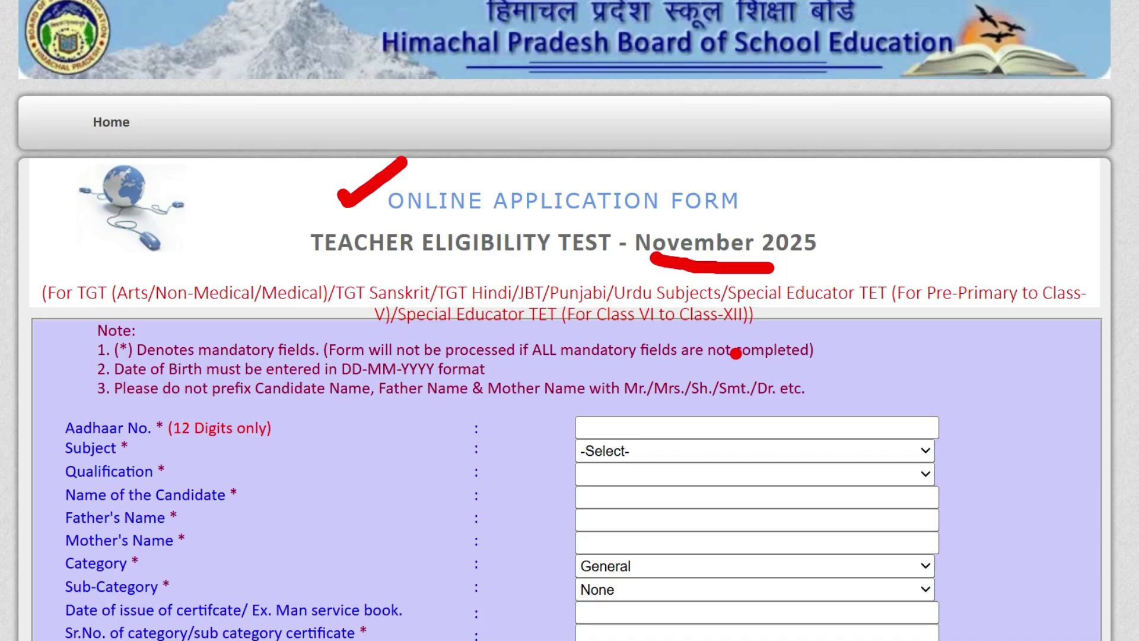
{"action": "key", "text": "Right"}
{"action": "left_click_drag", "start_coordinate": [345, 207], "coordinate": [387, 186]}
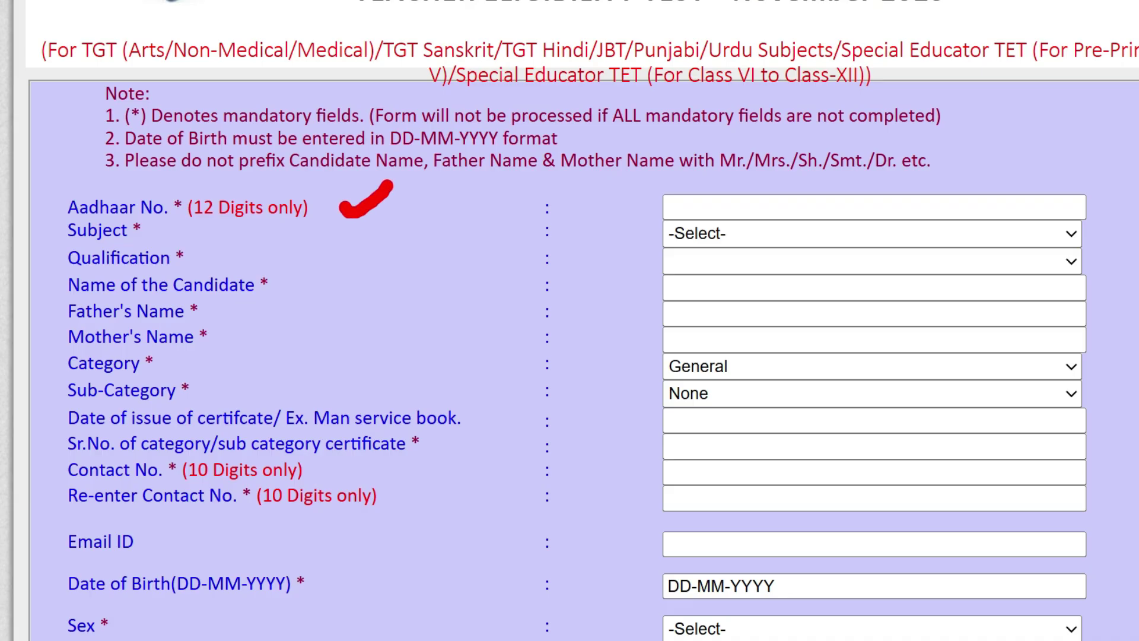
{"action": "left_click_drag", "start_coordinate": [684, 200], "coordinate": [723, 180]}
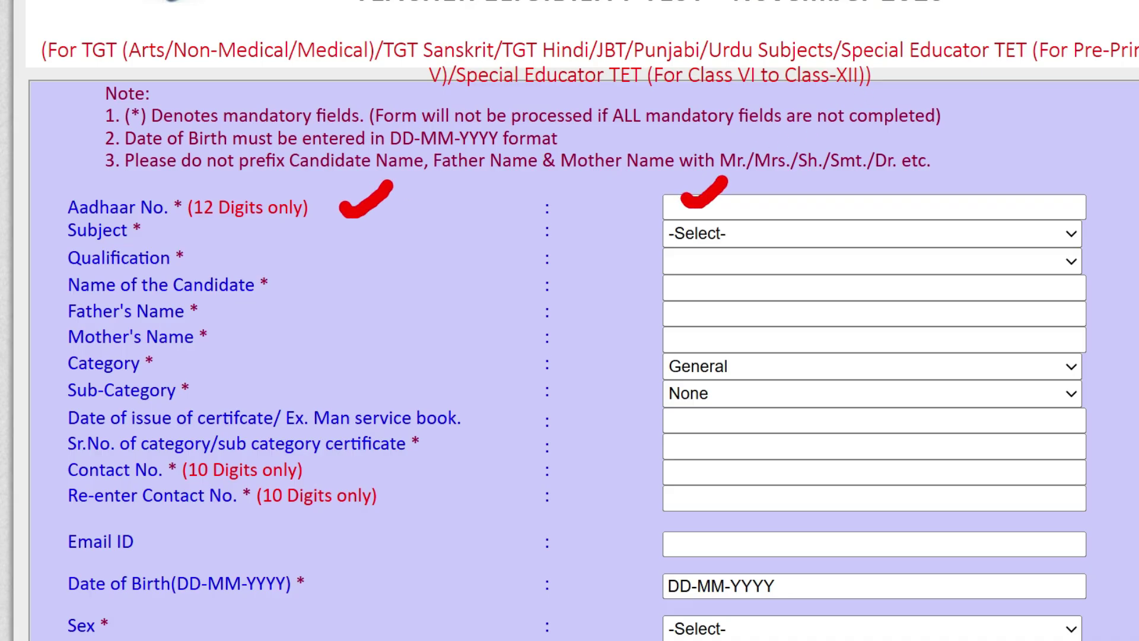
{"action": "key", "text": "e"}
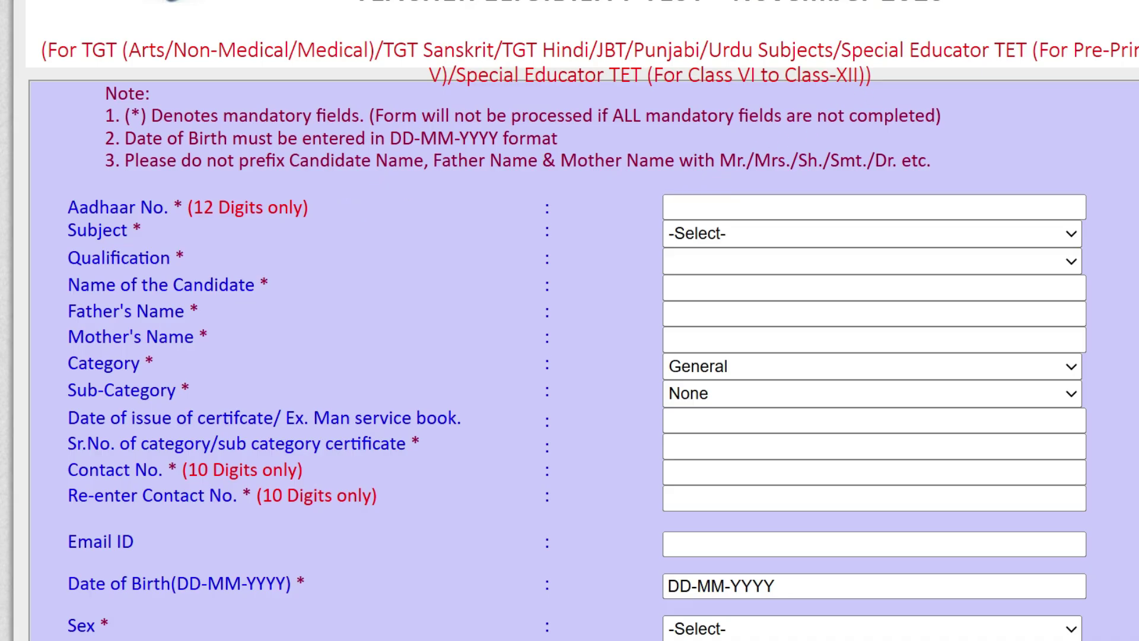
Step: Set the subject of the application to TGT (Arts)
{"action": "left_click_drag", "start_coordinate": [113, 230], "coordinate": [144, 230]}
{"action": "left_click", "coordinate": [872, 234]}
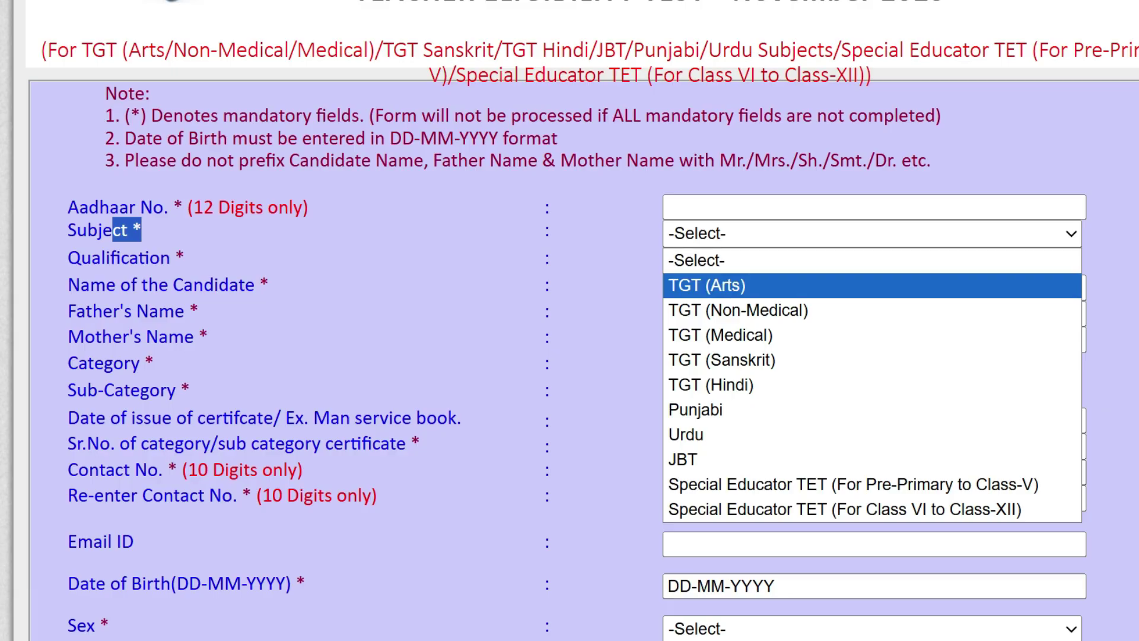
{"action": "key", "text": "Return"}
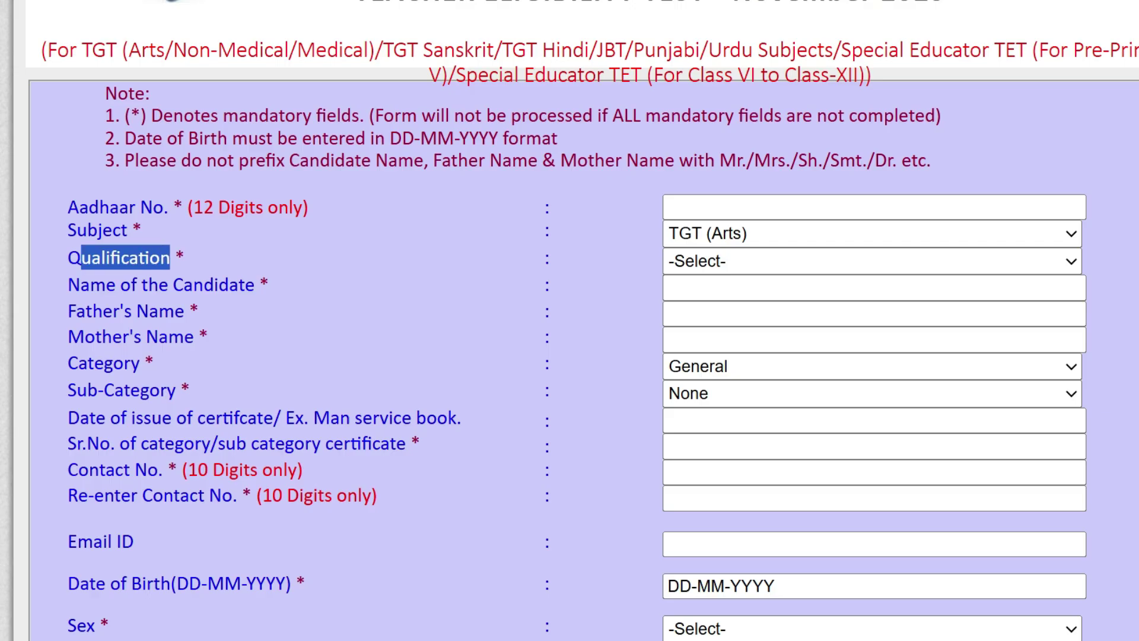
Step: Look through the qualification options and choose "Pursuing B.Ed. & having B.A /B.com/PG with 50% Marks"
{"action": "key", "text": "alt+Down"}
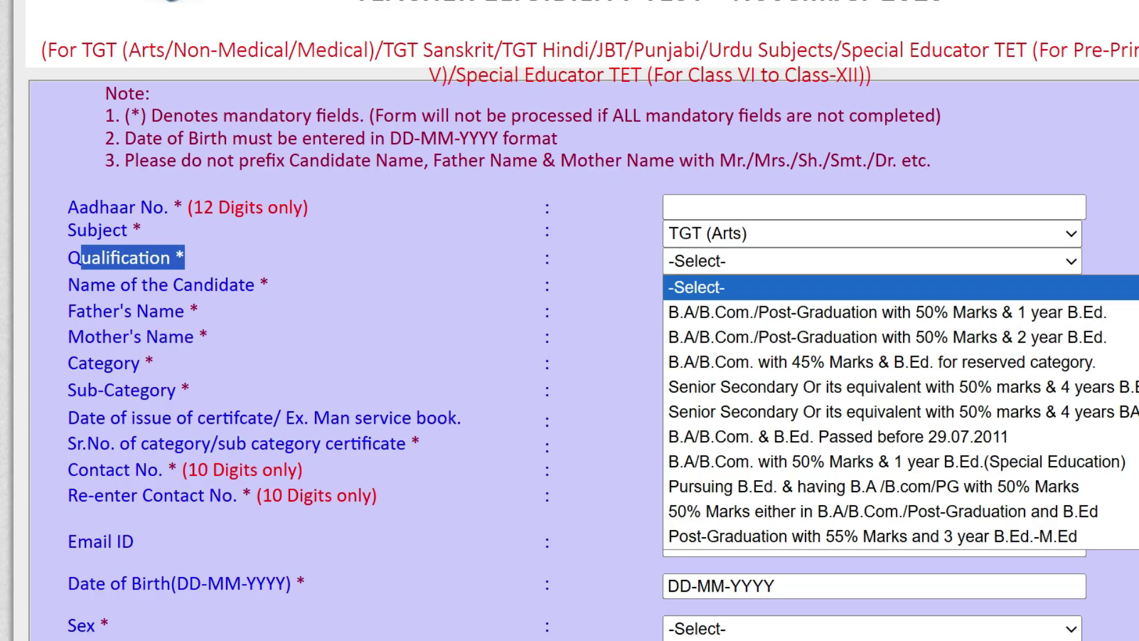
{"action": "key", "text": "Down"}
{"action": "key", "text": "Down"}
{"action": "key", "text": "Up"}
{"action": "key", "text": "Down"}
{"action": "key", "text": "Down"}
{"action": "key", "text": "Down"}
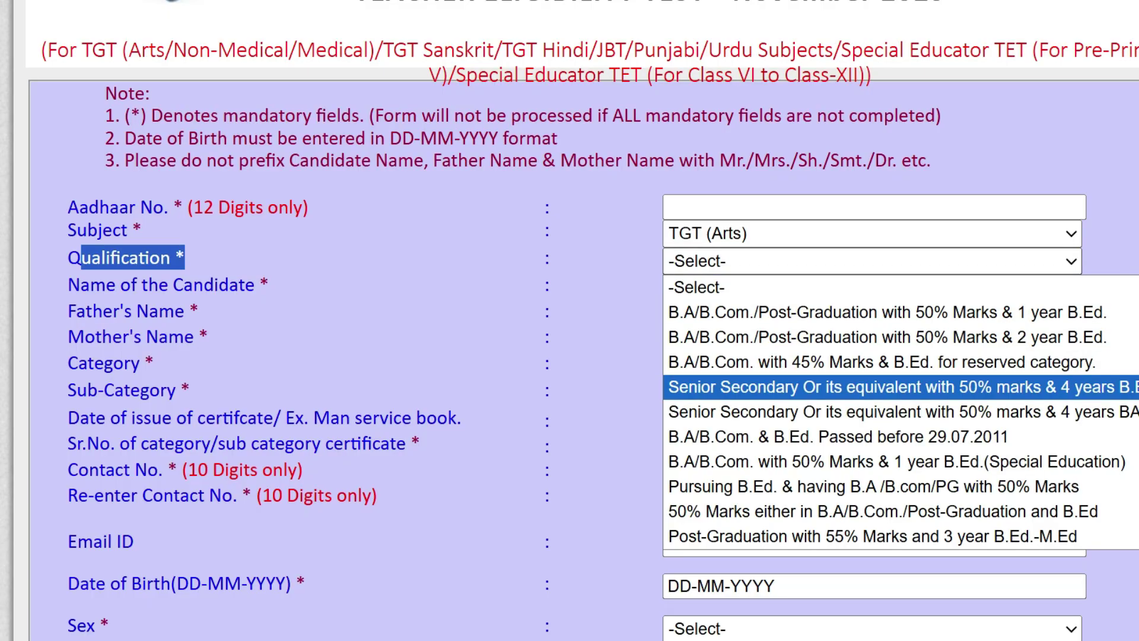
{"action": "key", "text": "Up"}
{"action": "key", "text": "Up"}
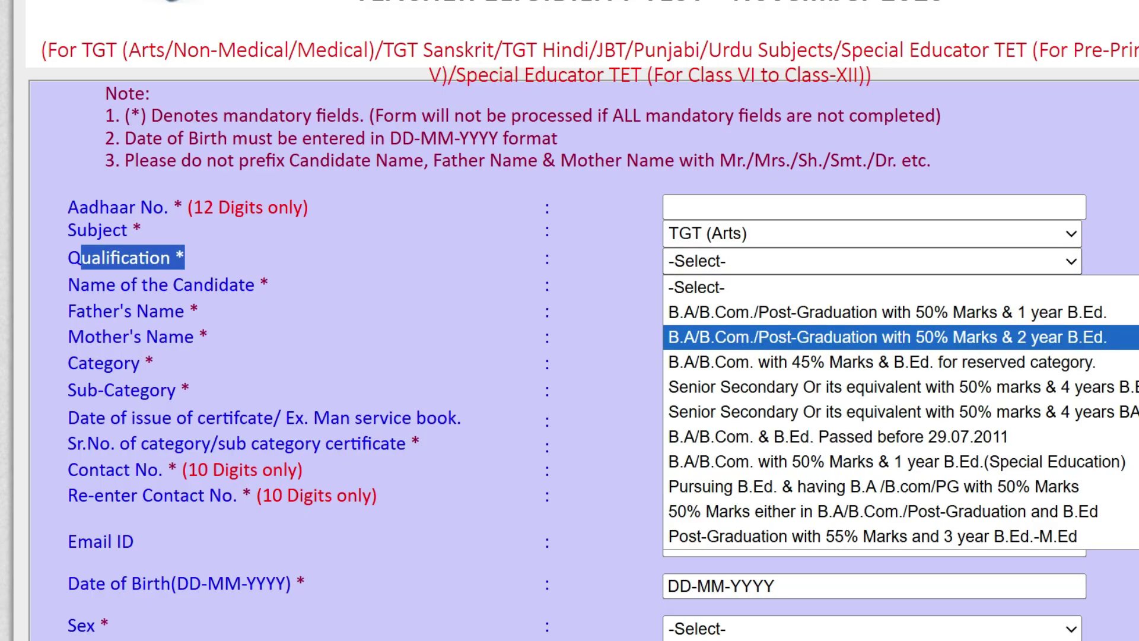
{"action": "key", "text": "Up"}
{"action": "key", "text": "Down"}
{"action": "key", "text": "Down"}
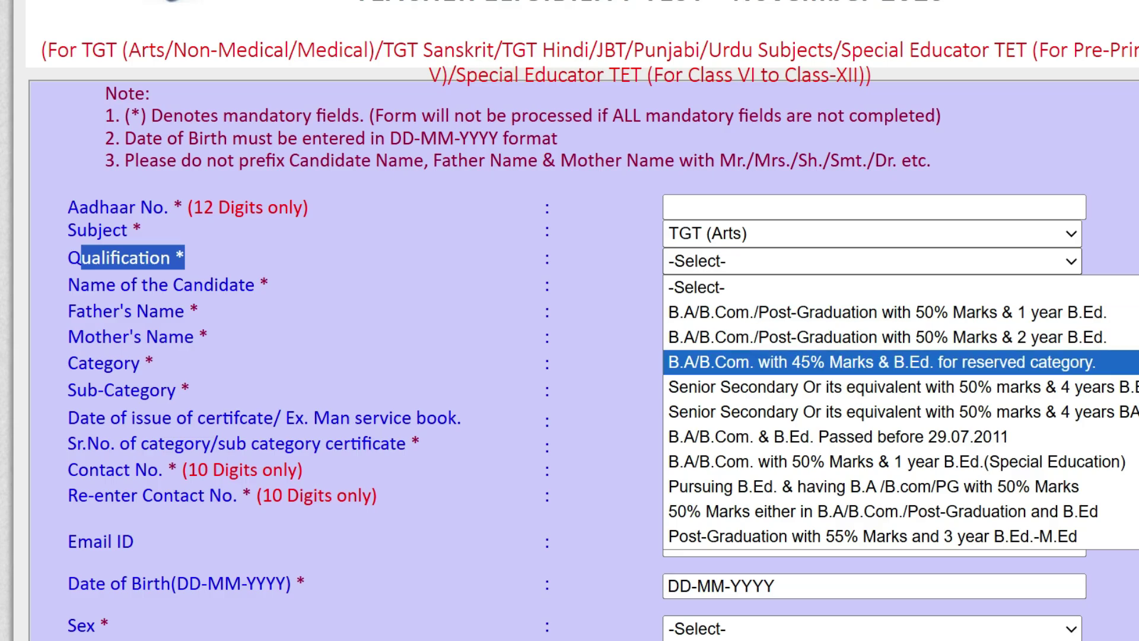
{"action": "key", "text": "Down"}
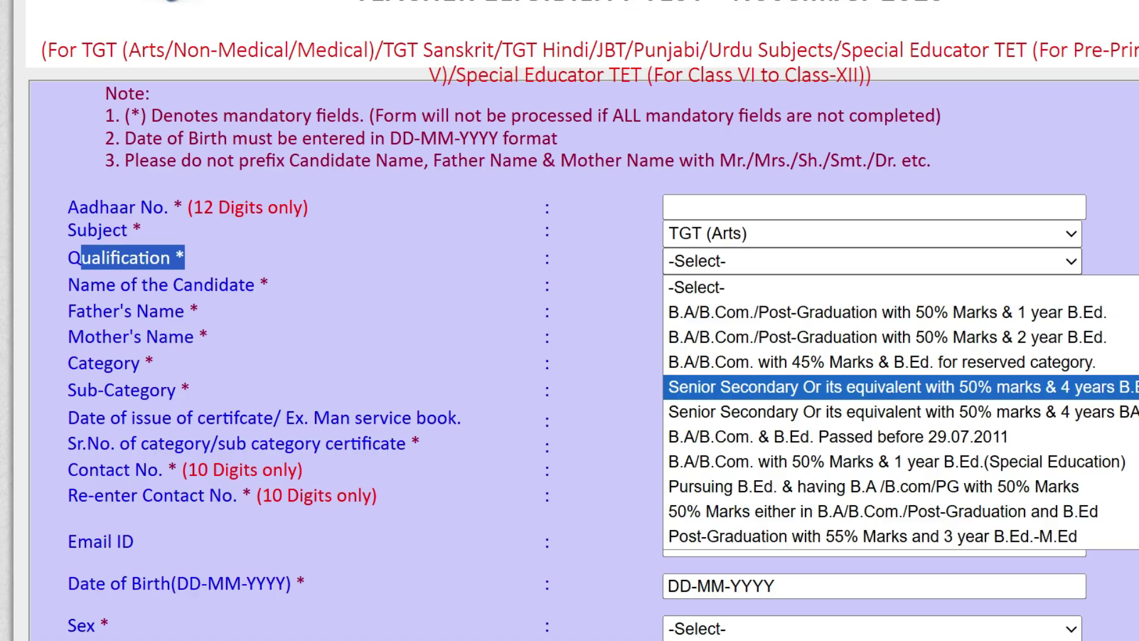
{"action": "key", "text": "Up"}
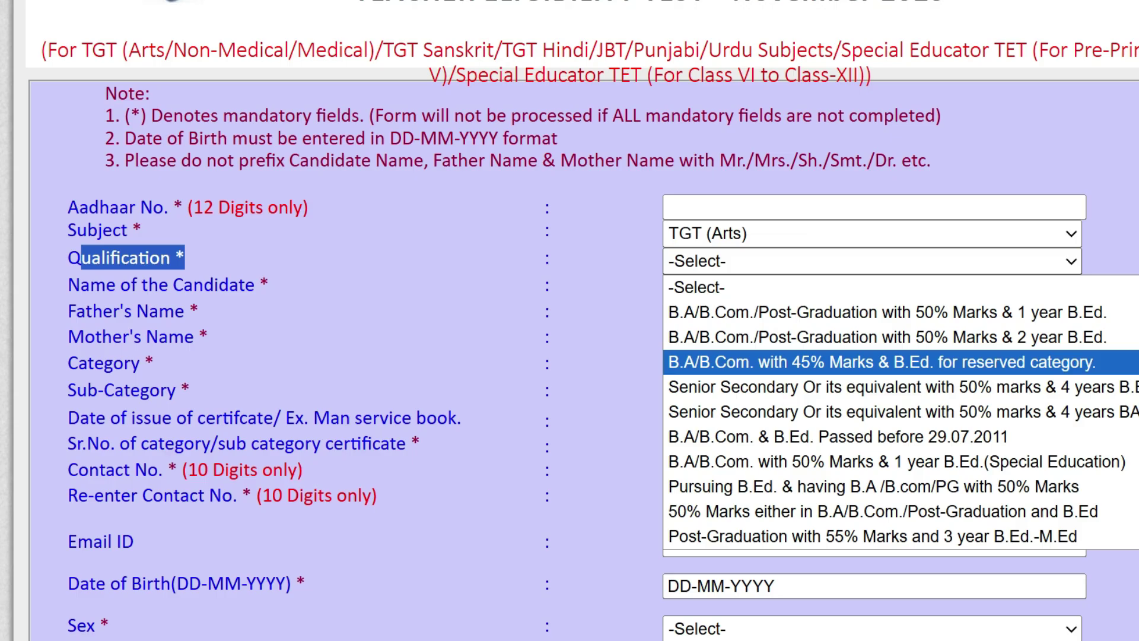
{"action": "key", "text": "Down"}
{"action": "key", "text": "Up"}
{"action": "key", "text": "Up"}
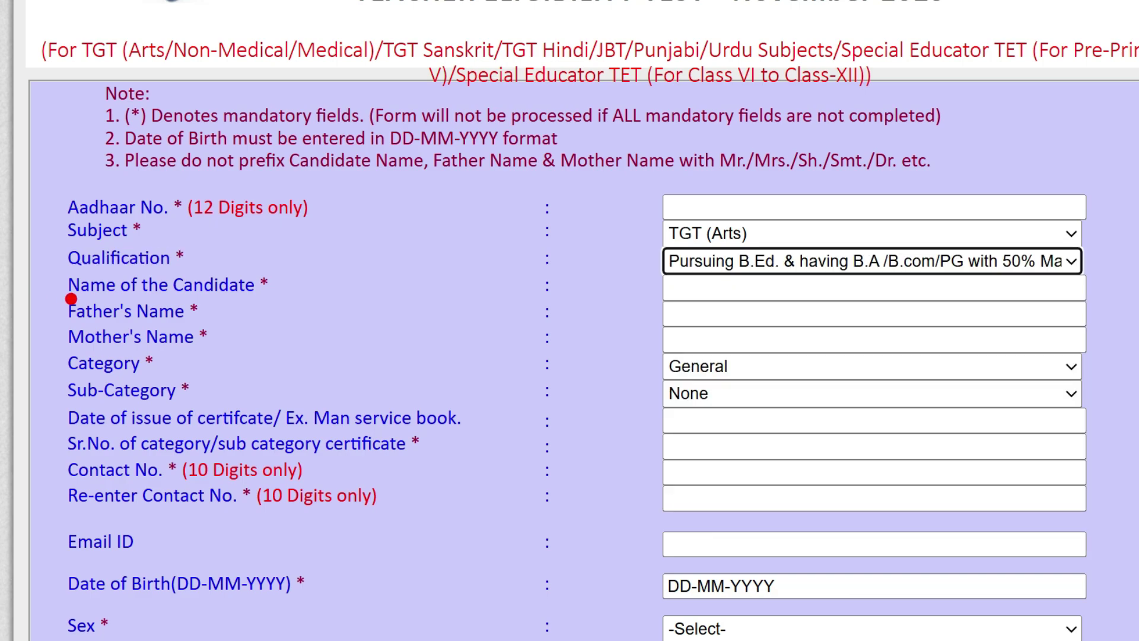
Step: Review the candidate, father's and mother's name fields and the category field
{"action": "left_click_drag", "start_coordinate": [88, 297], "coordinate": [226, 297]}
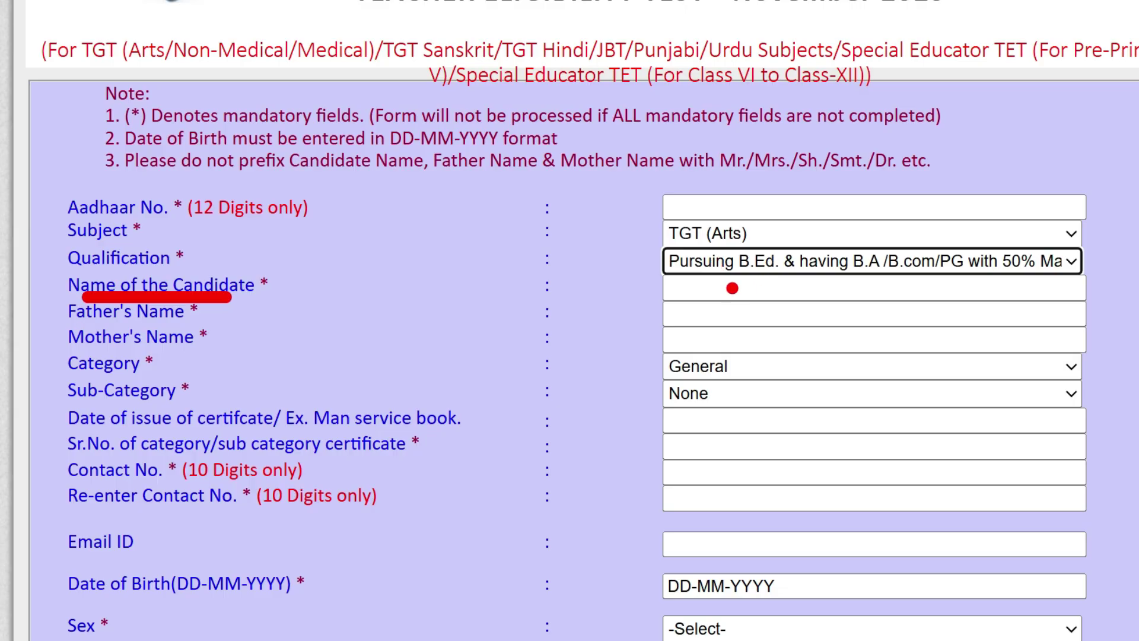
{"action": "left_click_drag", "start_coordinate": [734, 287], "coordinate": [754, 277]}
{"action": "left_click_drag", "start_coordinate": [680, 315], "coordinate": [700, 296]}
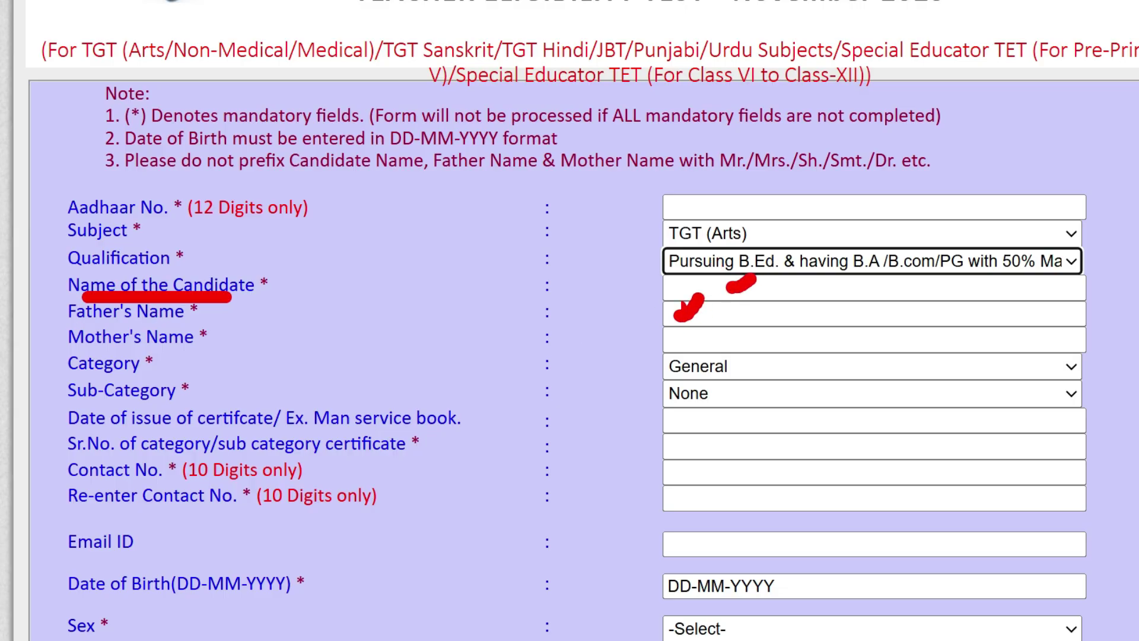
{"action": "left_click_drag", "start_coordinate": [662, 337], "coordinate": [689, 319]}
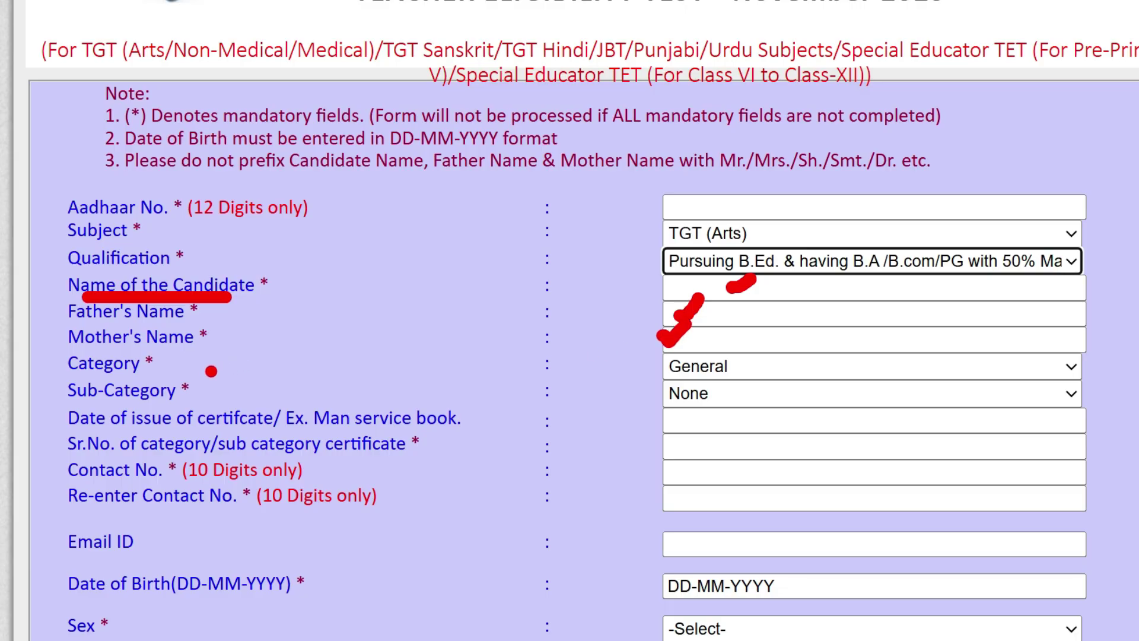
{"action": "left_click_drag", "start_coordinate": [177, 369], "coordinate": [221, 368]}
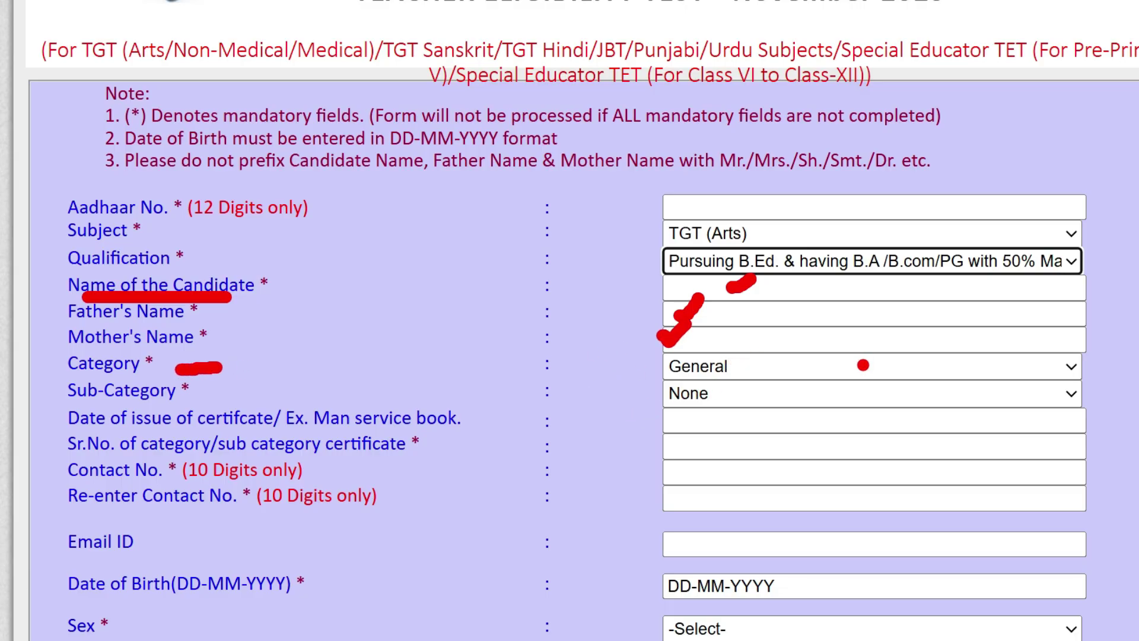
{"action": "key", "text": "Escape"}
Step: Set the category to SC and the sub-category to BPL/IRDP
{"action": "left_click", "coordinate": [866, 366]}
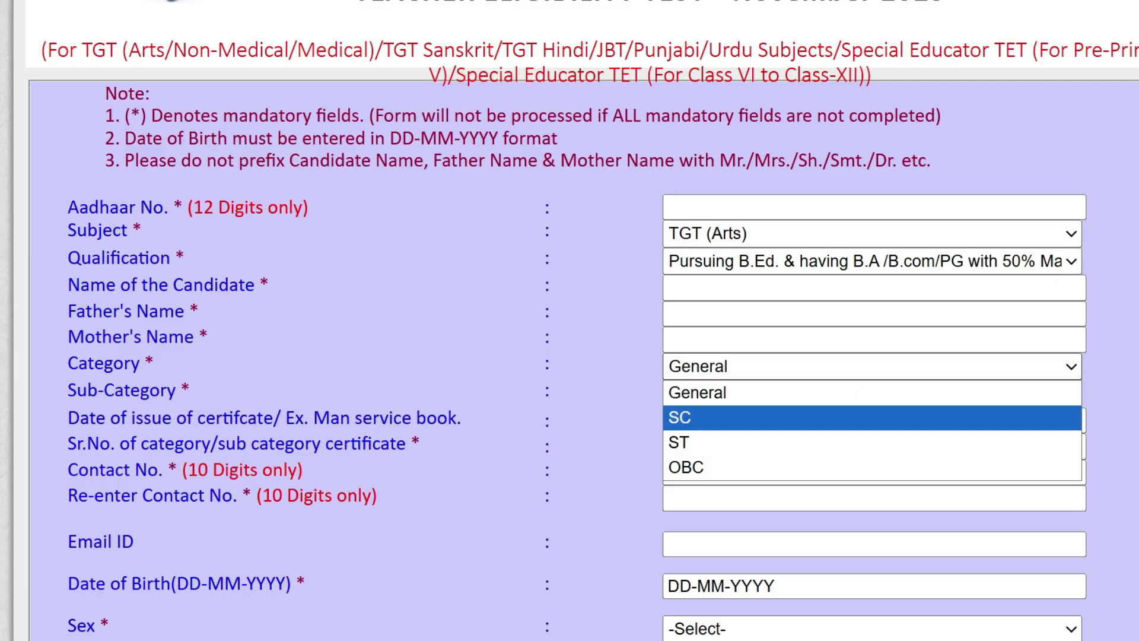
{"action": "key", "text": "Return"}
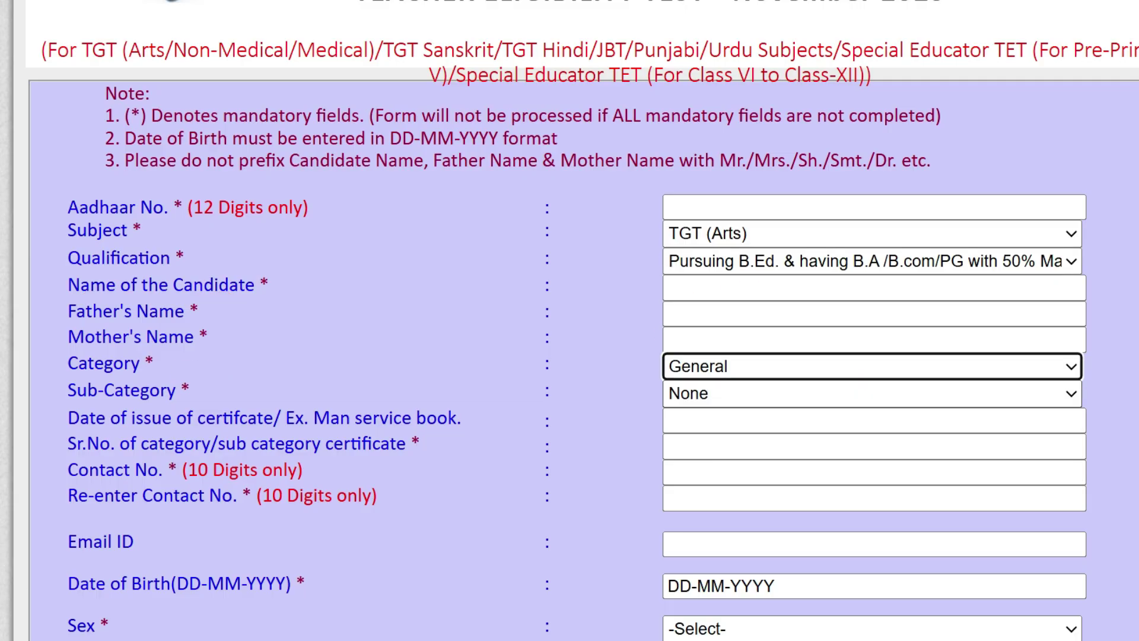
{"action": "left_click_drag", "start_coordinate": [114, 390], "coordinate": [191, 391]}
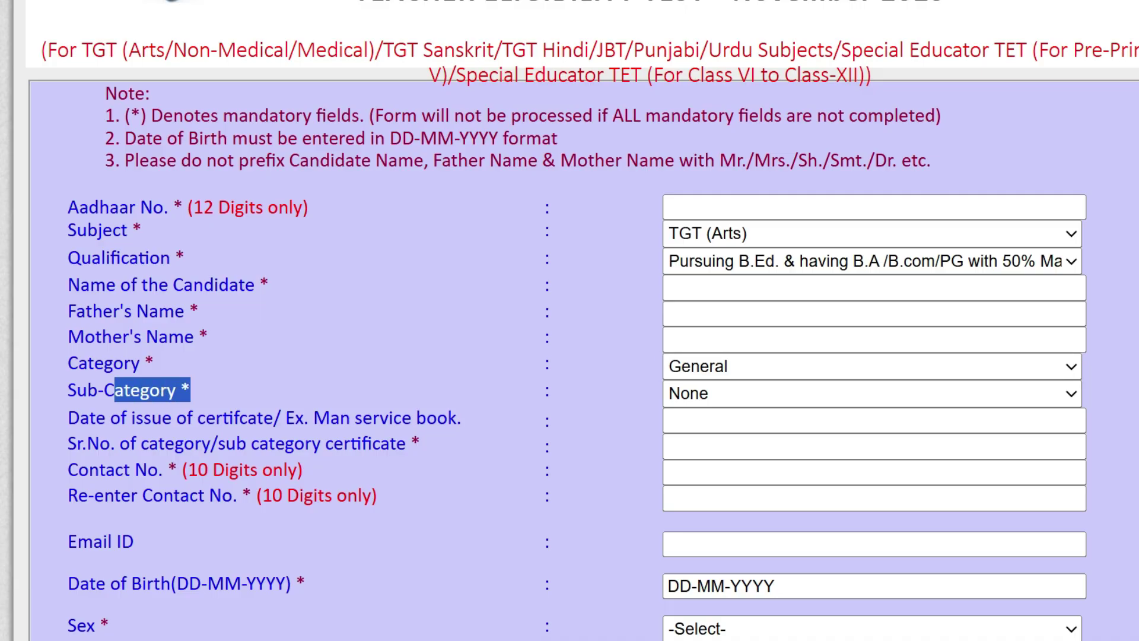
{"action": "left_click", "coordinate": [872, 394]}
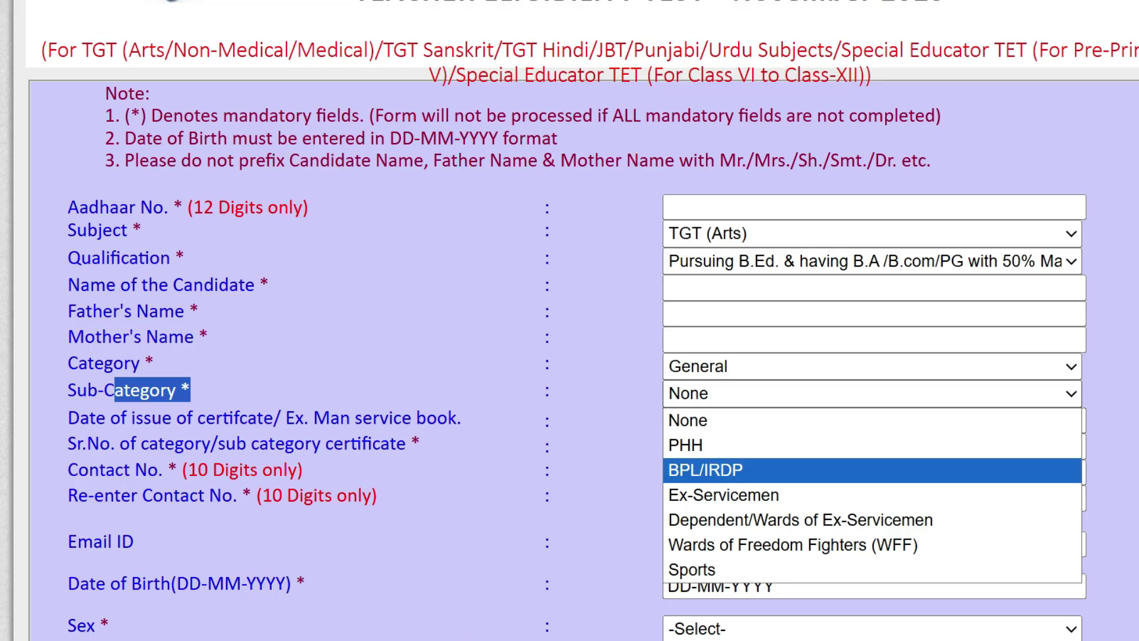
{"action": "left_click", "coordinate": [706, 470]}
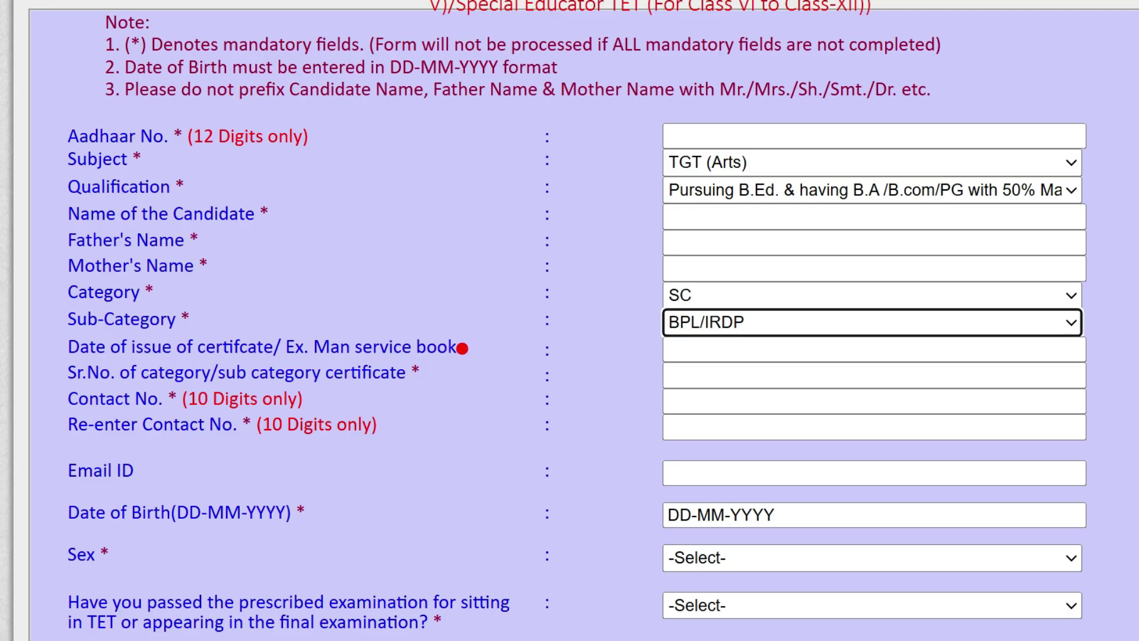
Step: Review the certificate issue date field, the sub-category options and the contact number field, keeping BPL/IRDP selected
{"action": "left_click_drag", "start_coordinate": [685, 355], "coordinate": [701, 346]}
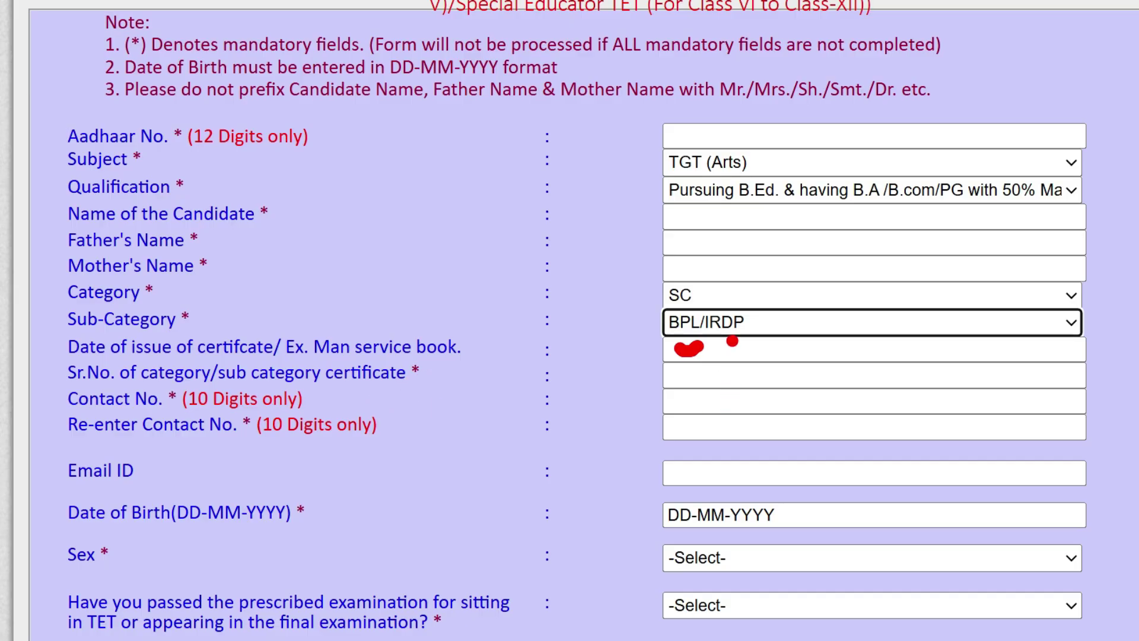
{"action": "left_click", "coordinate": [732, 323]}
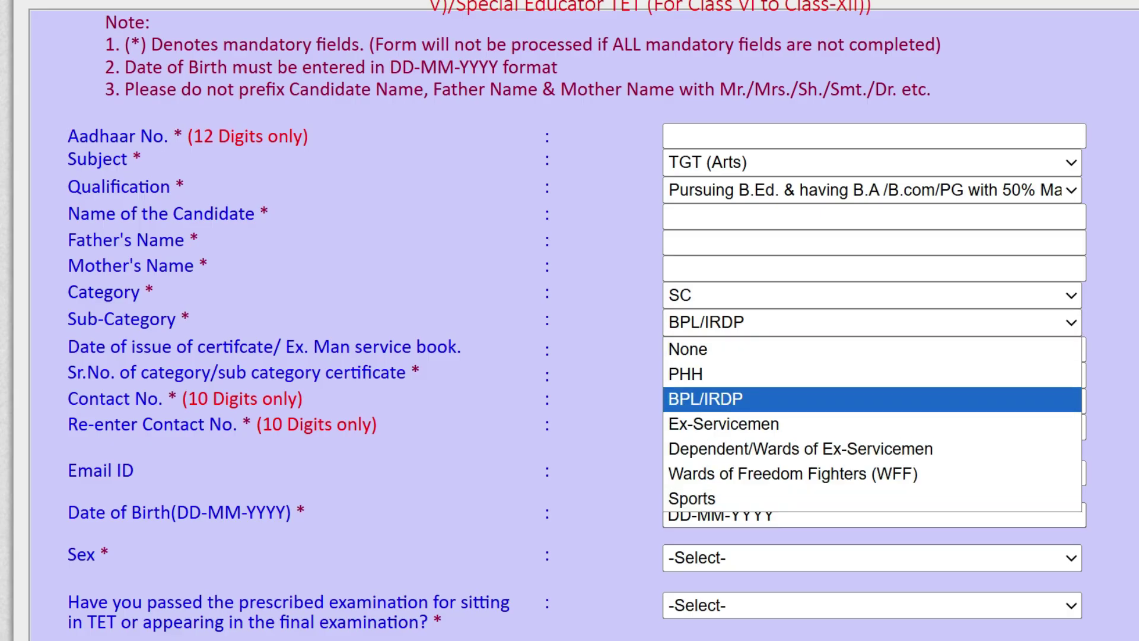
{"action": "left_click", "coordinate": [732, 399]}
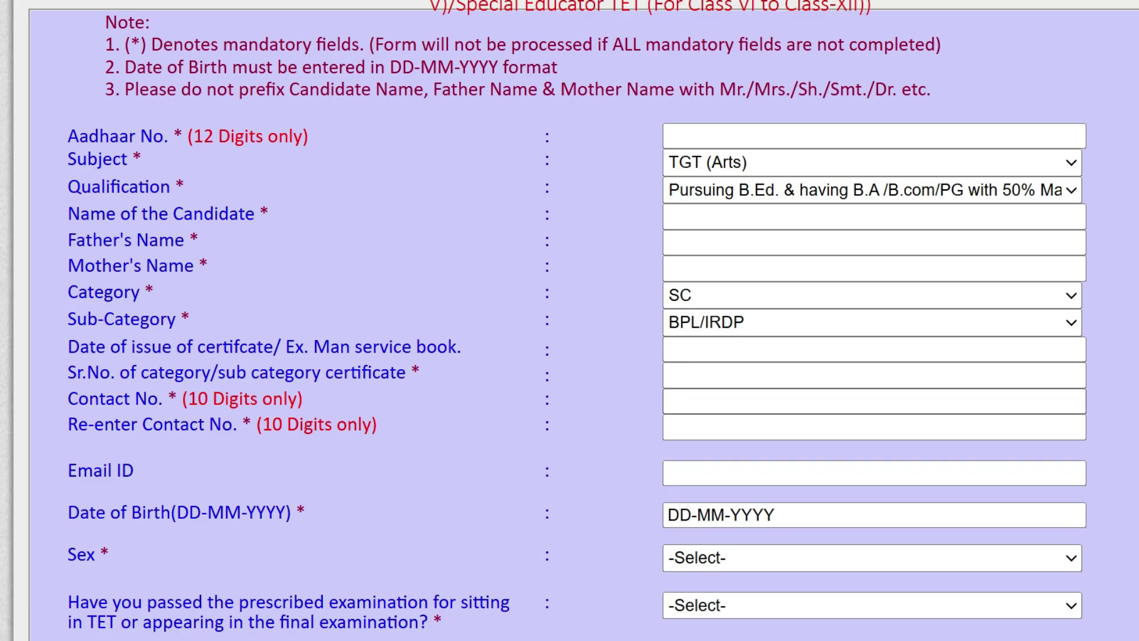
{"action": "left_click", "coordinate": [682, 400]}
{"action": "left_click_drag", "start_coordinate": [682, 400], "coordinate": [721, 383]}
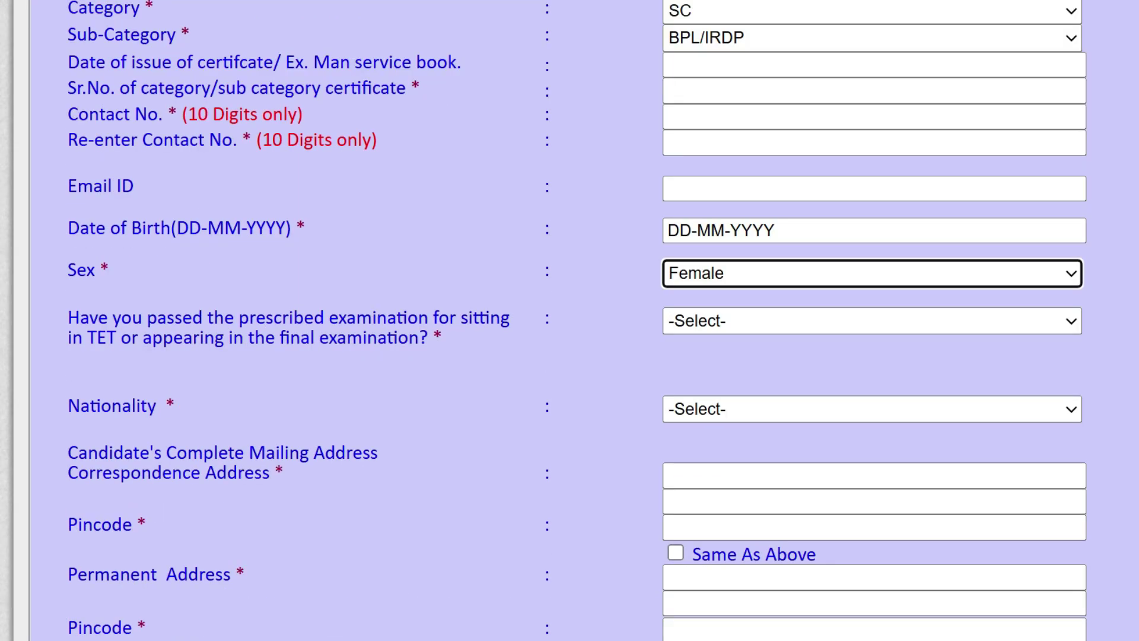
Step: Check the sex field and answer the question about passing or appearing in the prescribed examination with Appearing
{"action": "left_click", "coordinate": [873, 273]}
{"action": "left_click", "coordinate": [872, 273]}
{"action": "left_click_drag", "start_coordinate": [79, 318], "coordinate": [442, 338]}
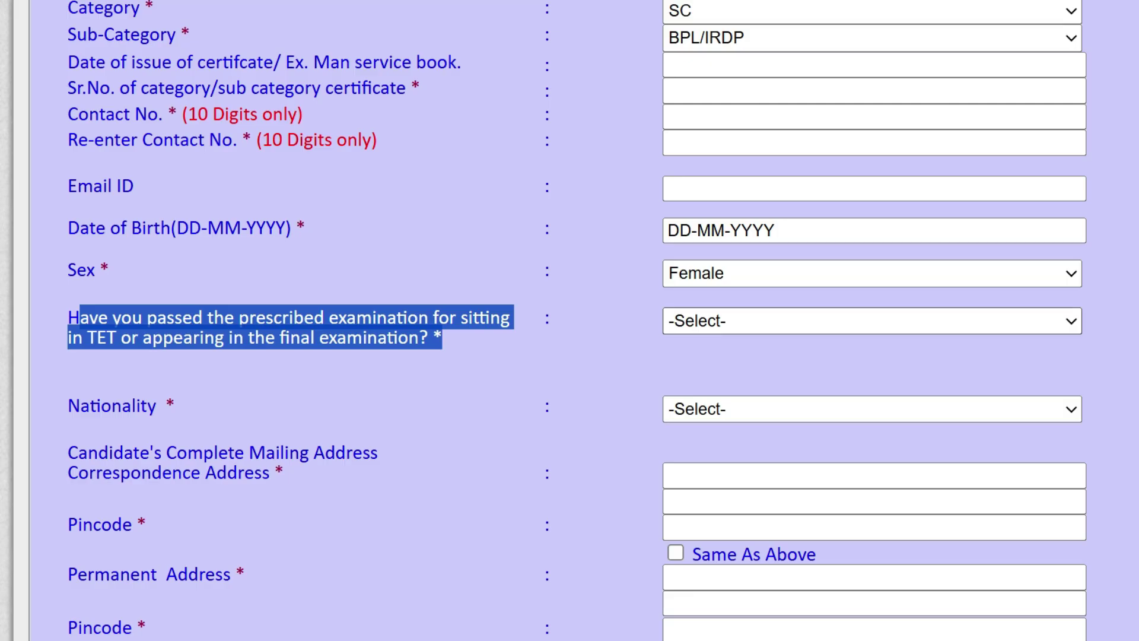
{"action": "left_click", "coordinate": [872, 321]}
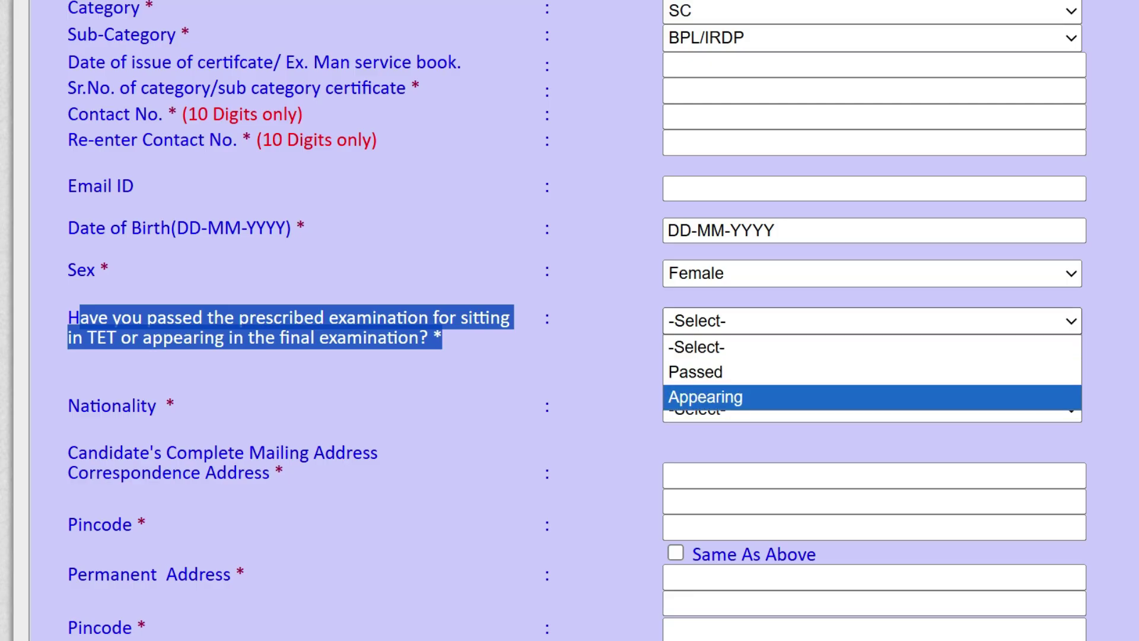
{"action": "left_click", "coordinate": [872, 398]}
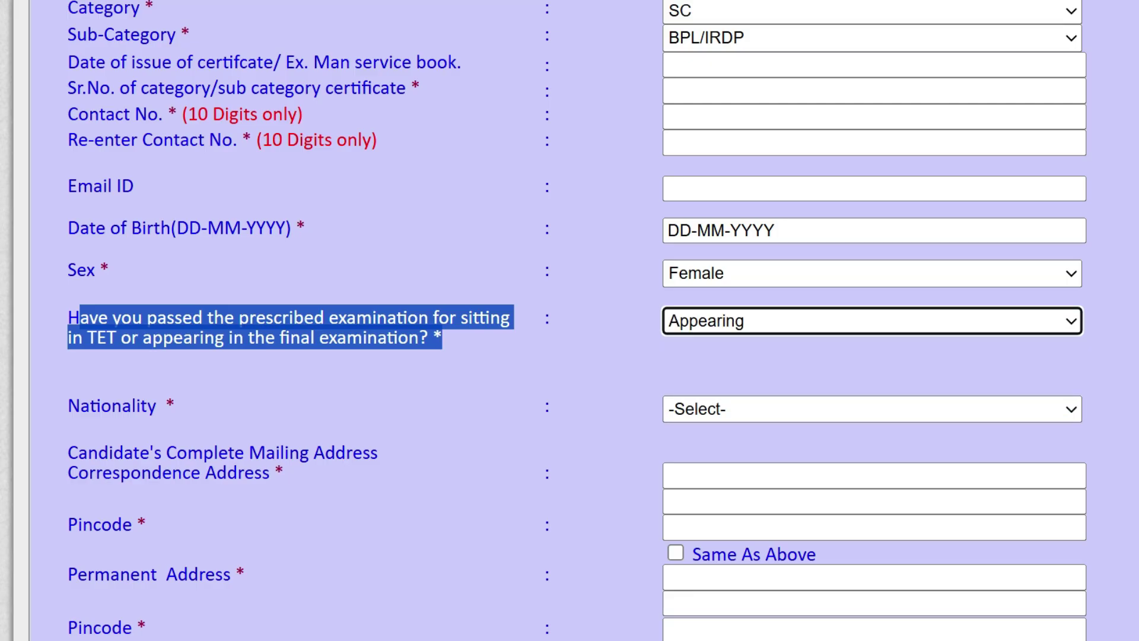
Step: Change the answer to the prescribed examination question to Passed
{"action": "left_click", "coordinate": [872, 321]}
{"action": "left_click", "coordinate": [872, 371]}
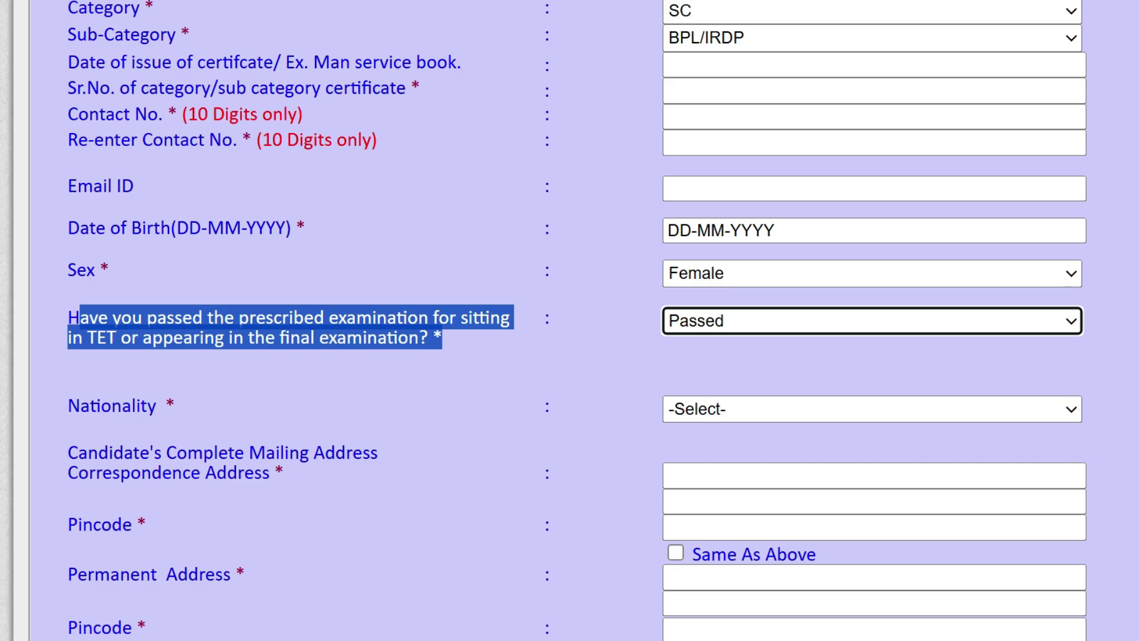
{"action": "left_click", "coordinate": [872, 321]}
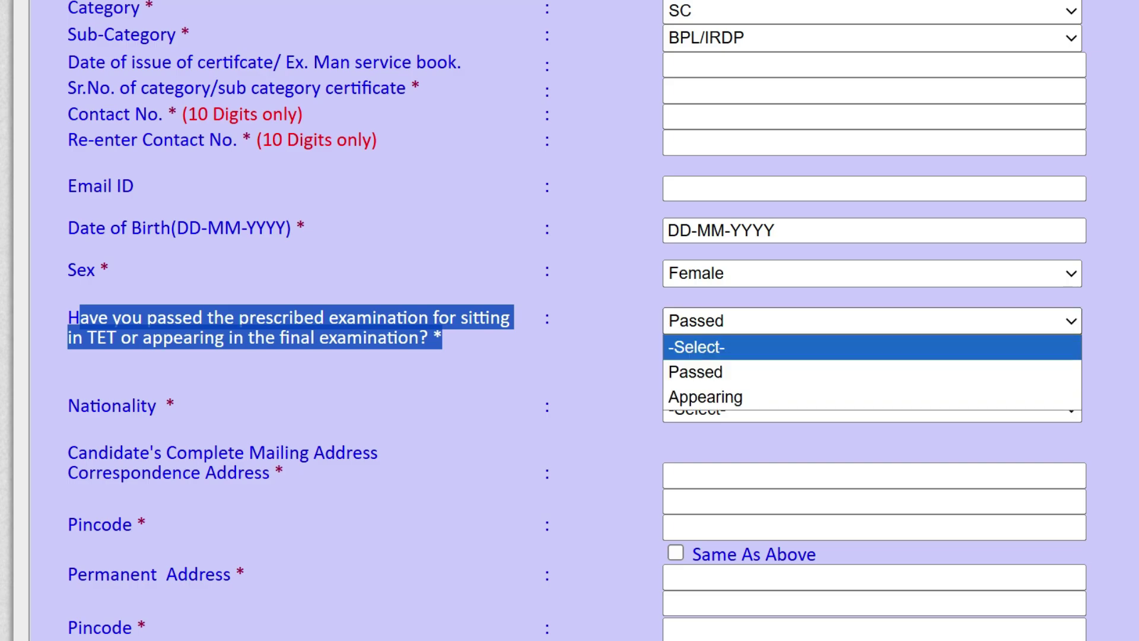
{"action": "left_click", "coordinate": [599, 372]}
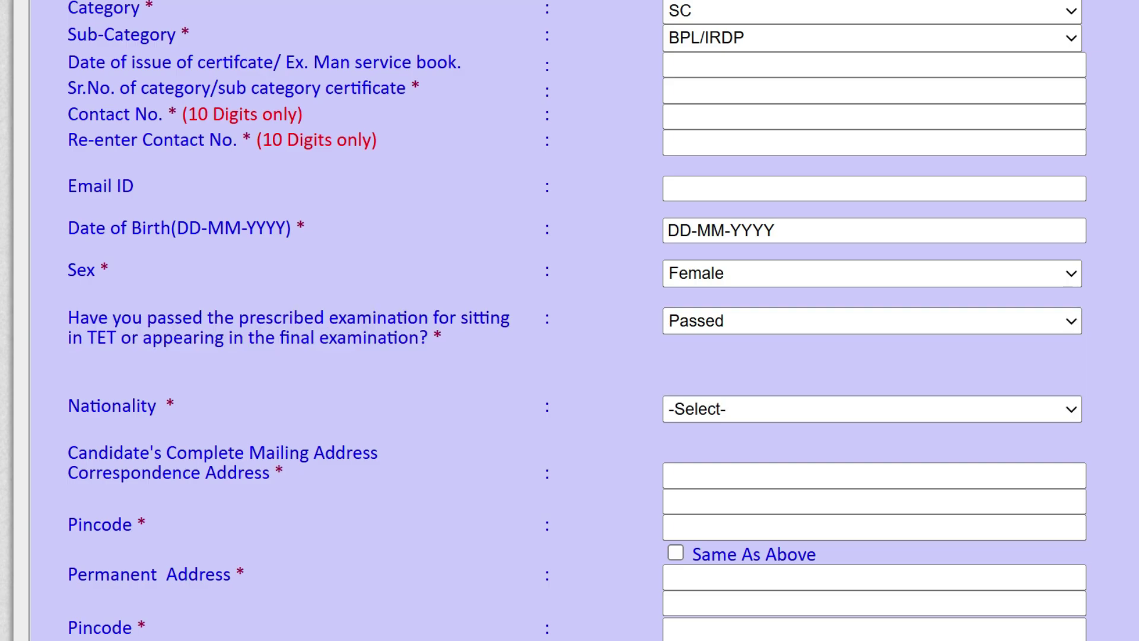
Step: Set the candidate's nationality to Indian
{"action": "scroll", "coordinate": [569, 356], "scroll_direction": "down", "scroll_amount": 1}
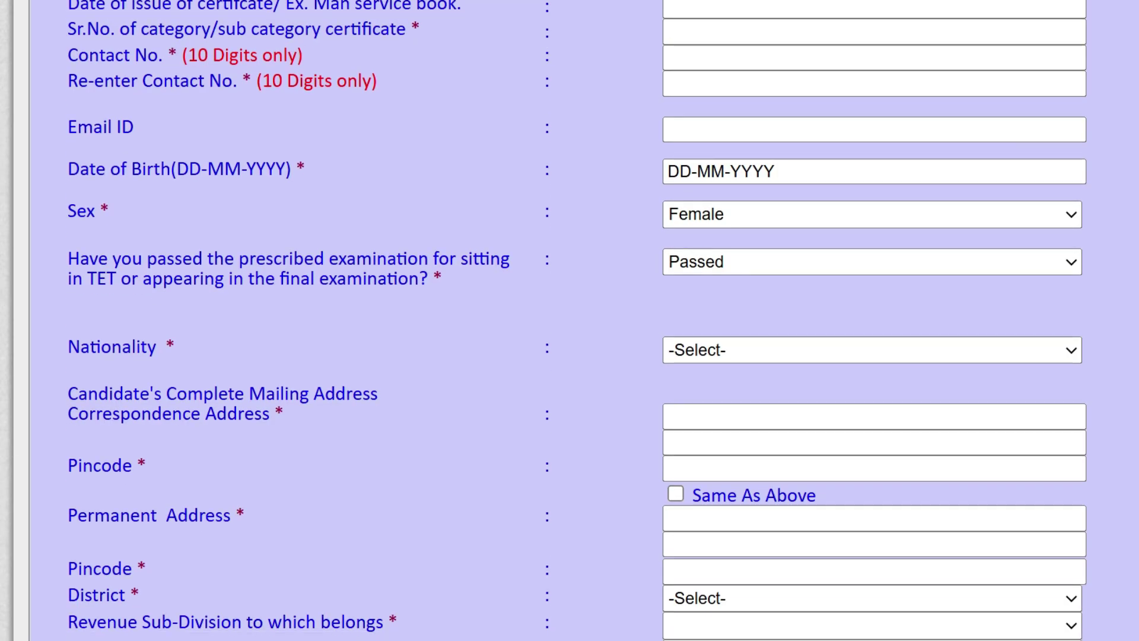
{"action": "left_click_drag", "start_coordinate": [177, 336], "coordinate": [101, 336]}
{"action": "left_click", "coordinate": [872, 338]}
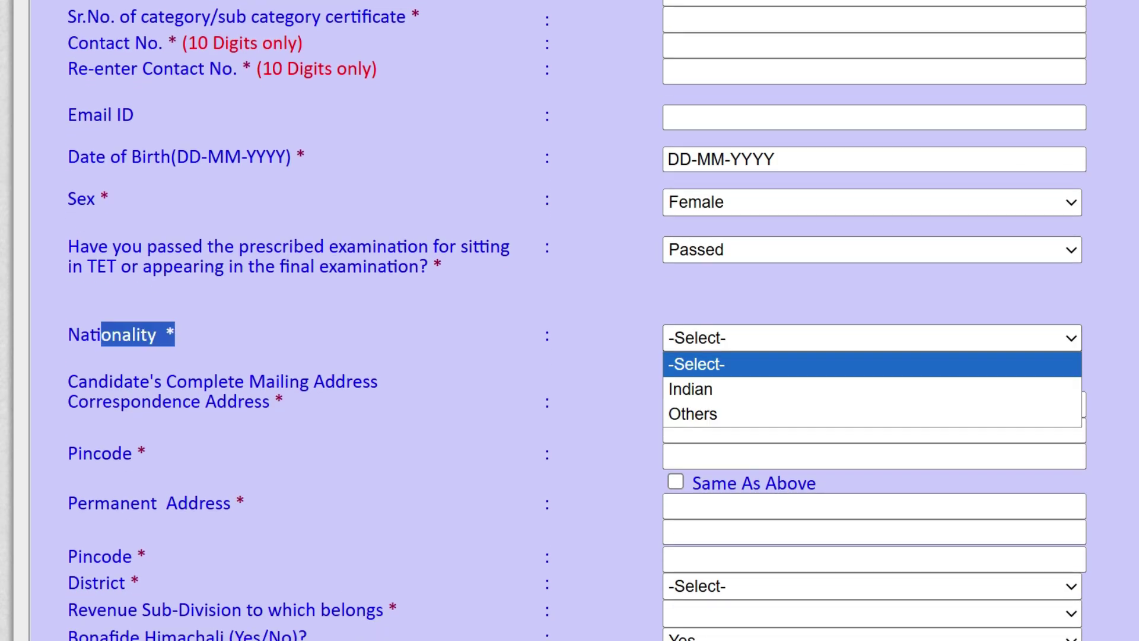
{"action": "left_click", "coordinate": [771, 389]}
Step: Review the candidate's correspondence address field, leaving it empty
{"action": "scroll", "coordinate": [772, 389], "scroll_direction": "down", "scroll_amount": 1}
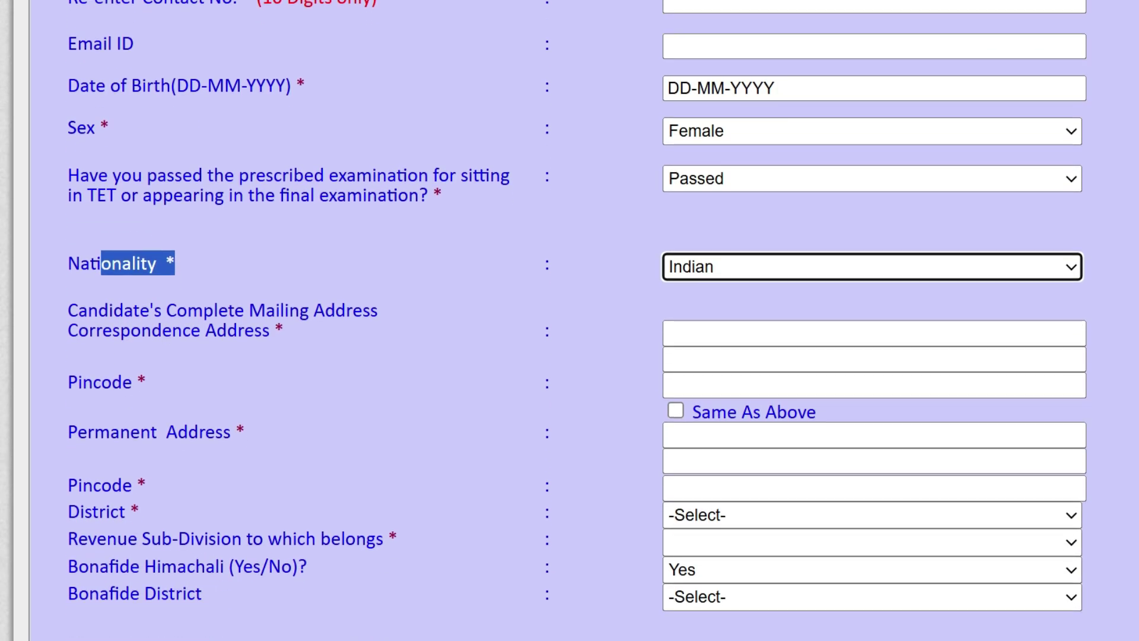
{"action": "left_click_drag", "start_coordinate": [112, 330], "coordinate": [353, 310]}
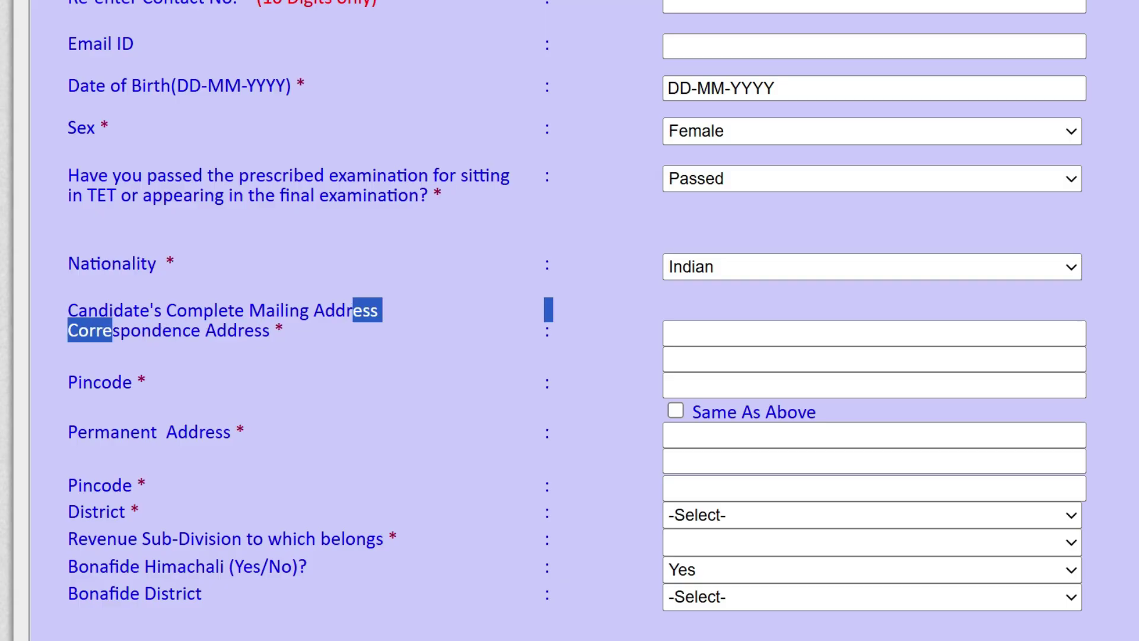
{"action": "left_click", "coordinate": [771, 333]}
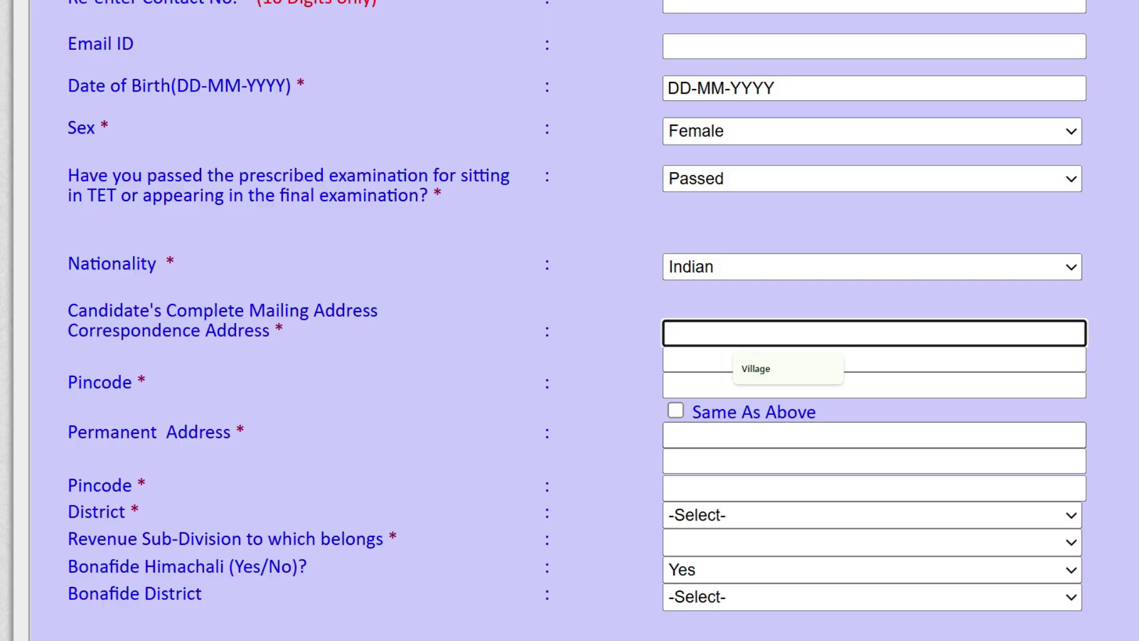
{"action": "left_click", "coordinate": [606, 424]}
Step: Set the permanent address district to Mandi and the revenue sub-division to Mandi
{"action": "scroll", "coordinate": [605, 424], "scroll_direction": "down", "scroll_amount": 2}
{"action": "left_click_drag", "start_coordinate": [162, 393], "coordinate": [383, 393]}
{"action": "left_click", "coordinate": [872, 369]}
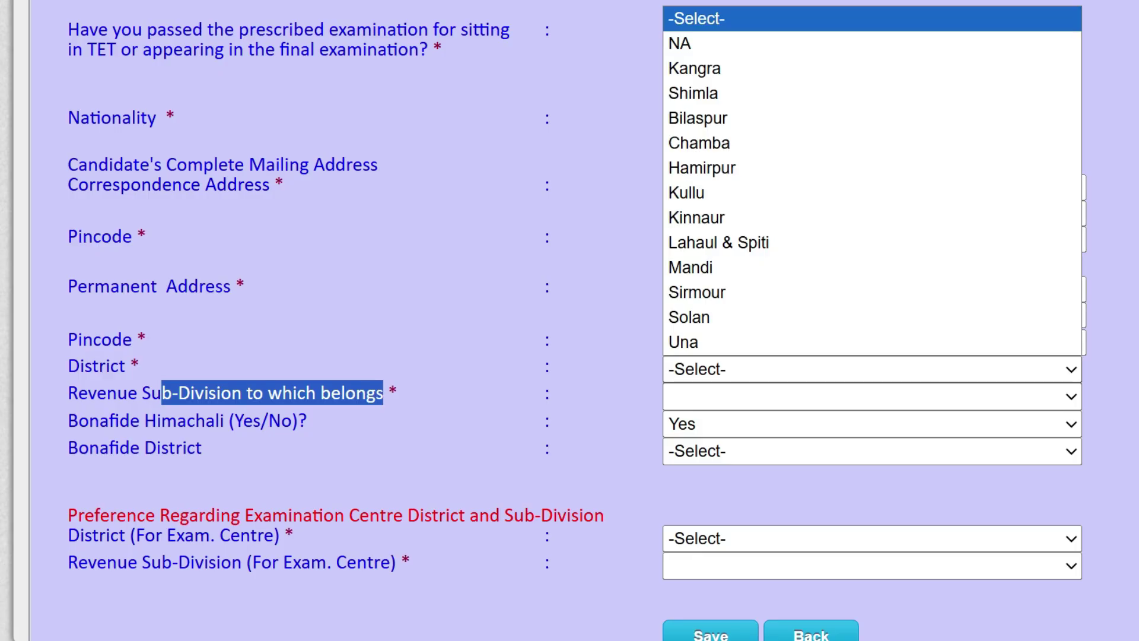
{"action": "left_click", "coordinate": [691, 268]}
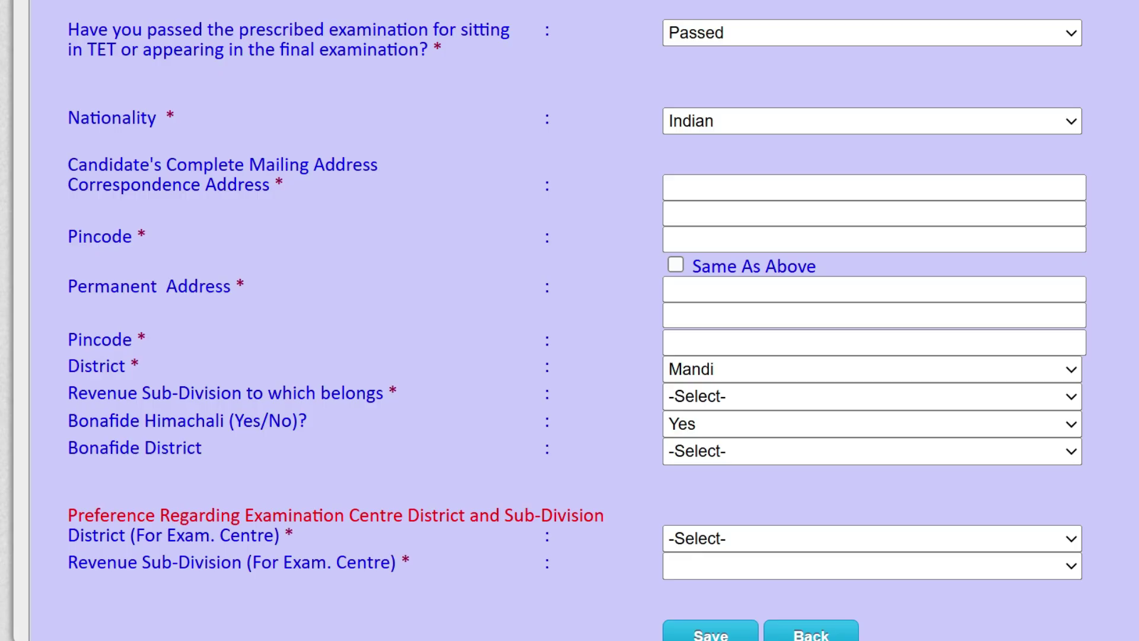
{"action": "left_click", "coordinate": [872, 396]}
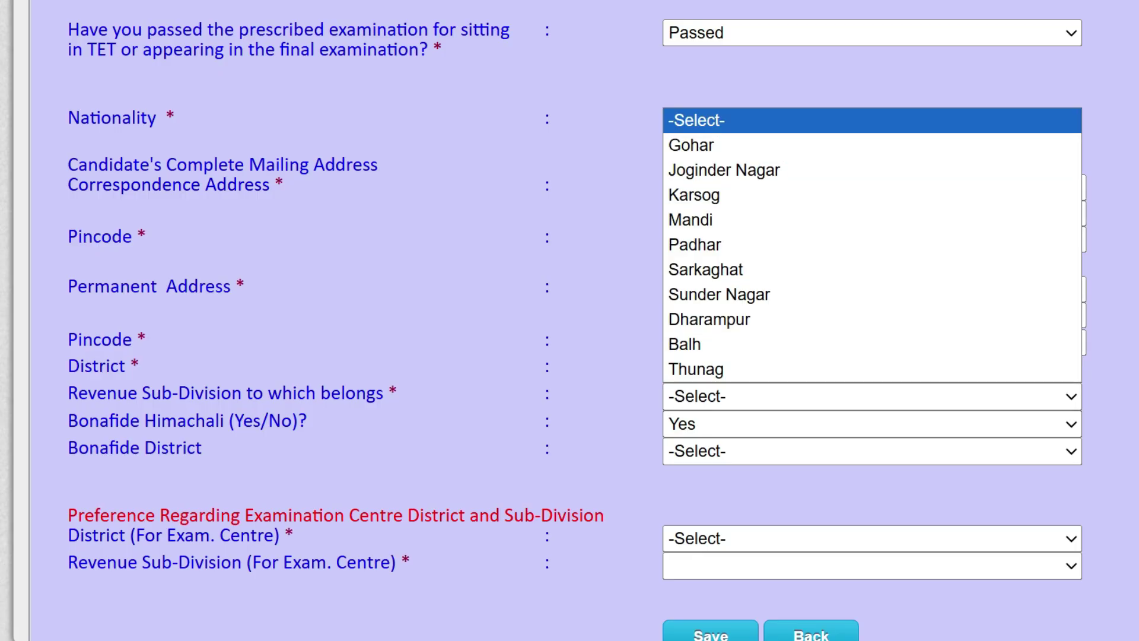
{"action": "left_click", "coordinate": [712, 218]}
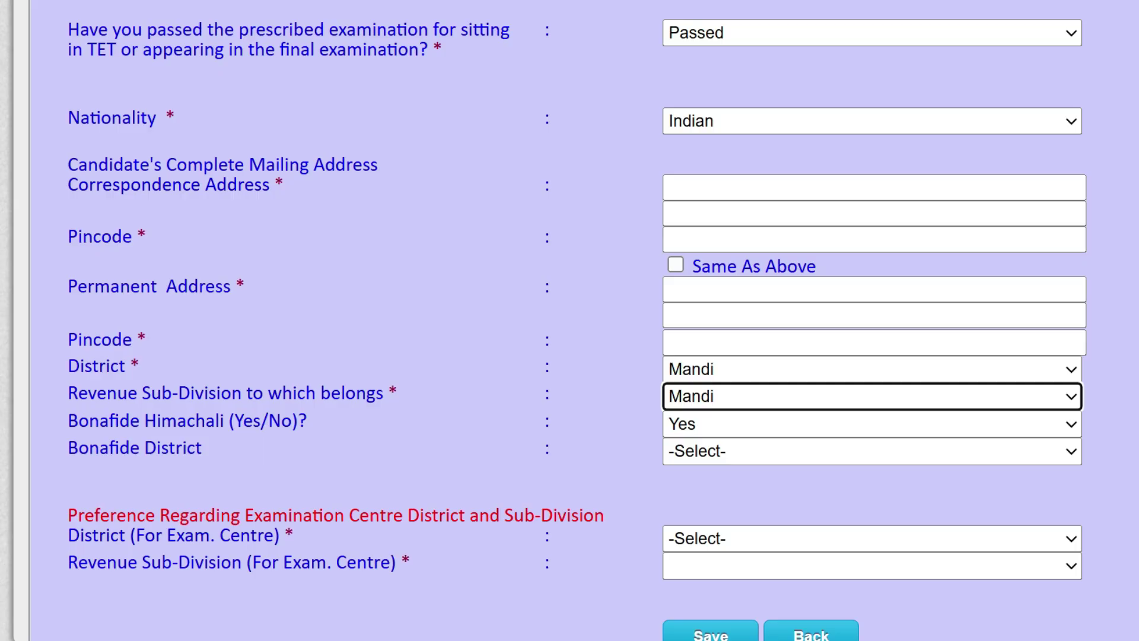
Step: Keep Bonafide Himachali at Yes and set the bonafide district to Mandi
{"action": "left_click_drag", "start_coordinate": [114, 421], "coordinate": [298, 421]}
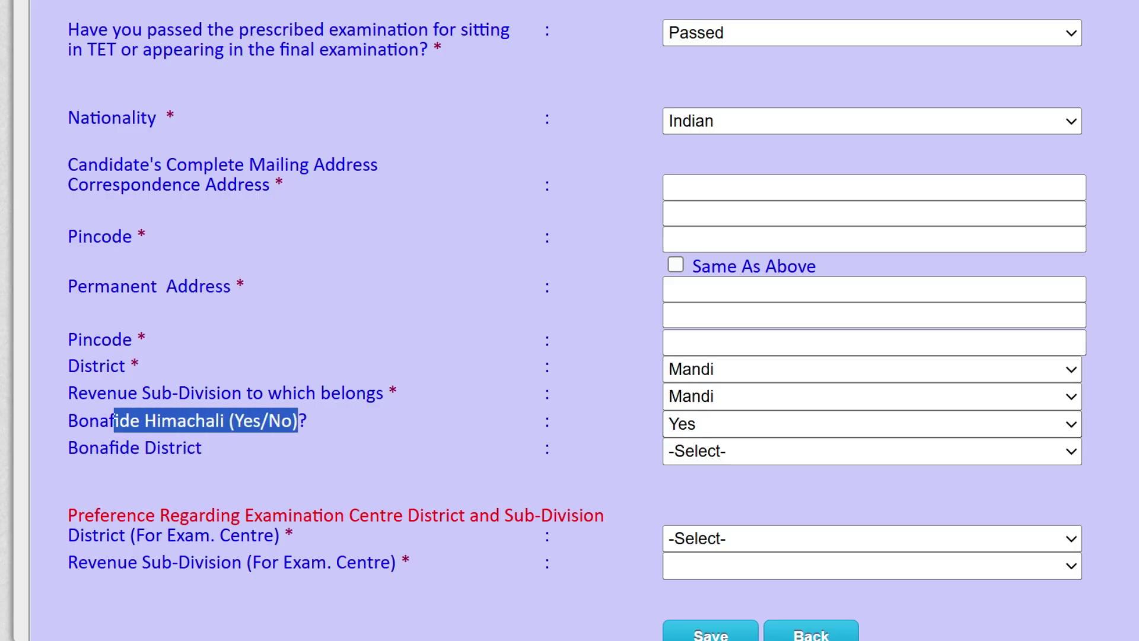
{"action": "left_click", "coordinate": [872, 425]}
{"action": "left_click", "coordinate": [873, 475]}
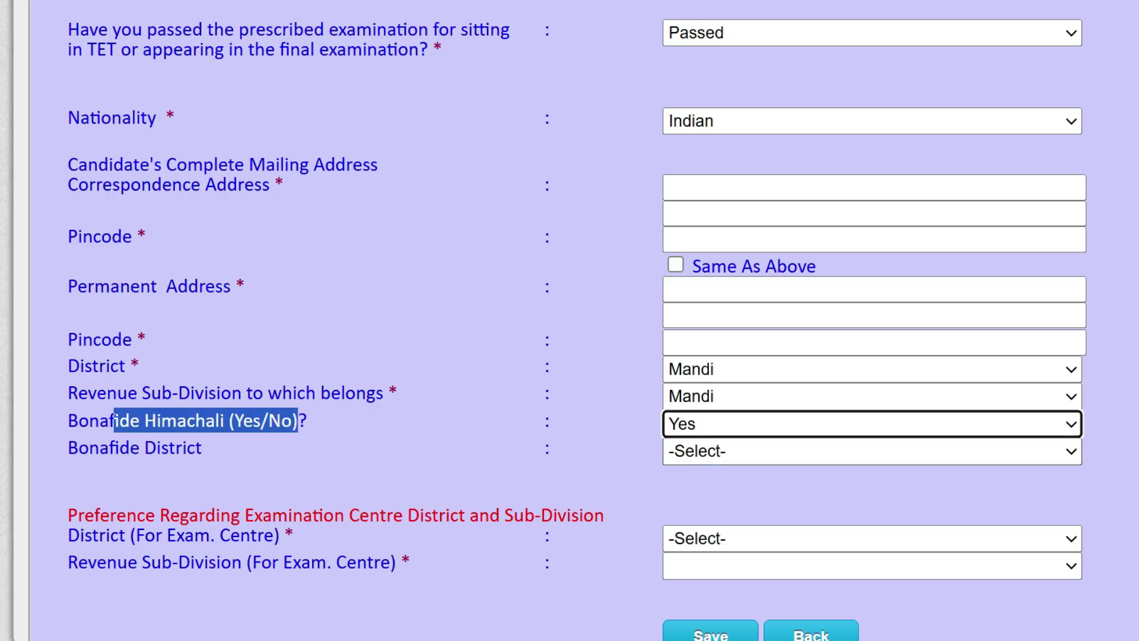
{"action": "left_click", "coordinate": [873, 451]}
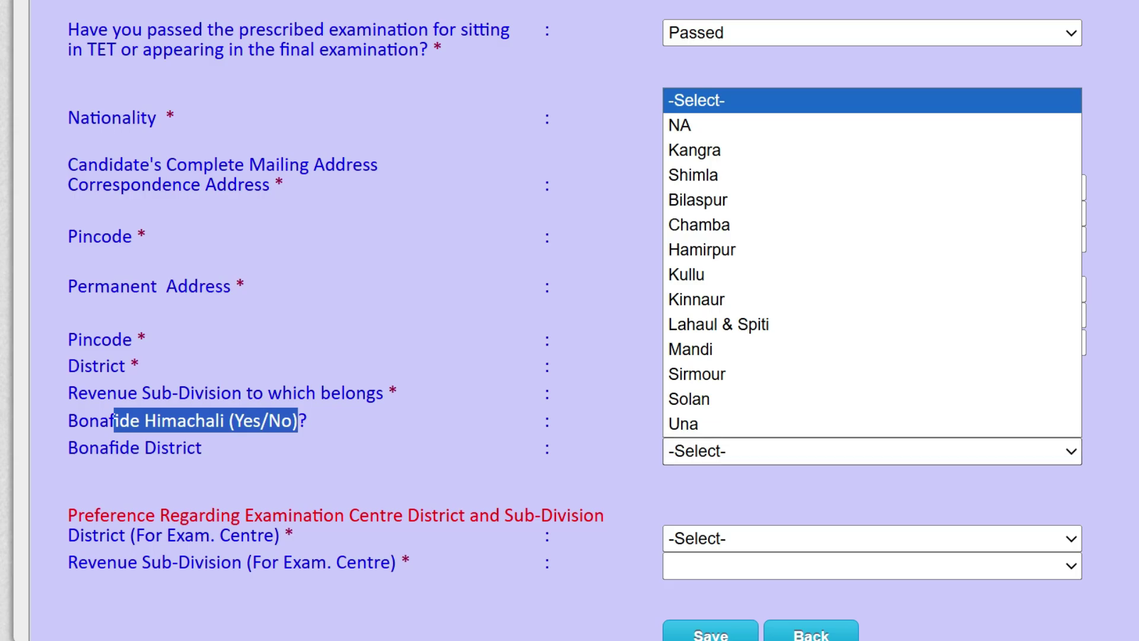
{"action": "key", "text": "Return"}
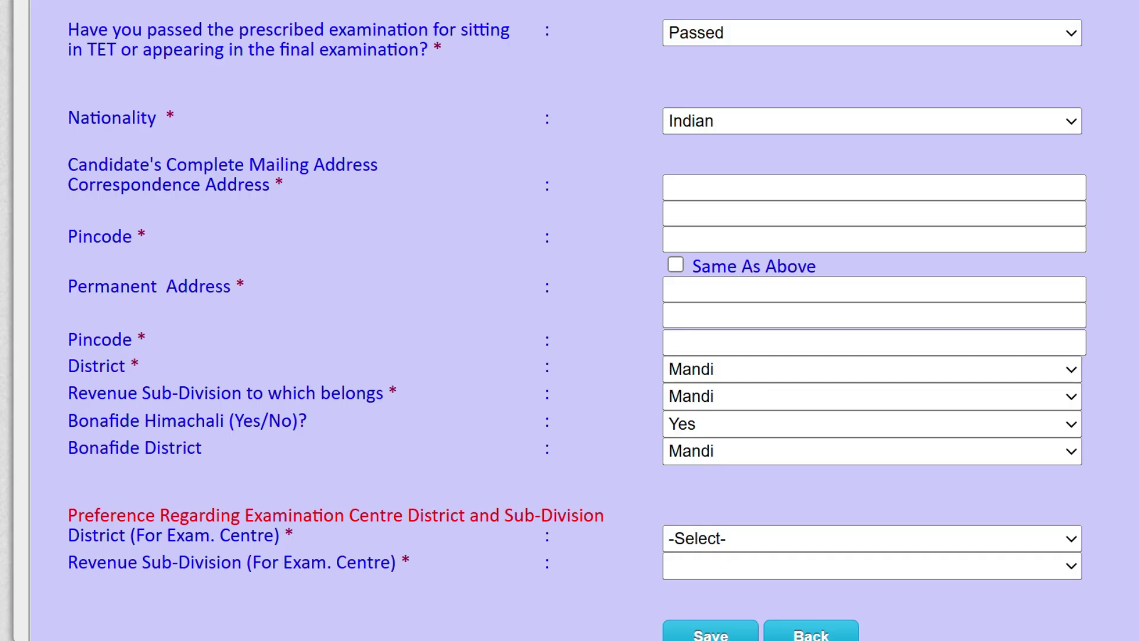
Step: Set the examination centre preference to Kullu district and Banjar revenue sub-division, and save the form
{"action": "left_click_drag", "start_coordinate": [100, 515], "coordinate": [524, 515]}
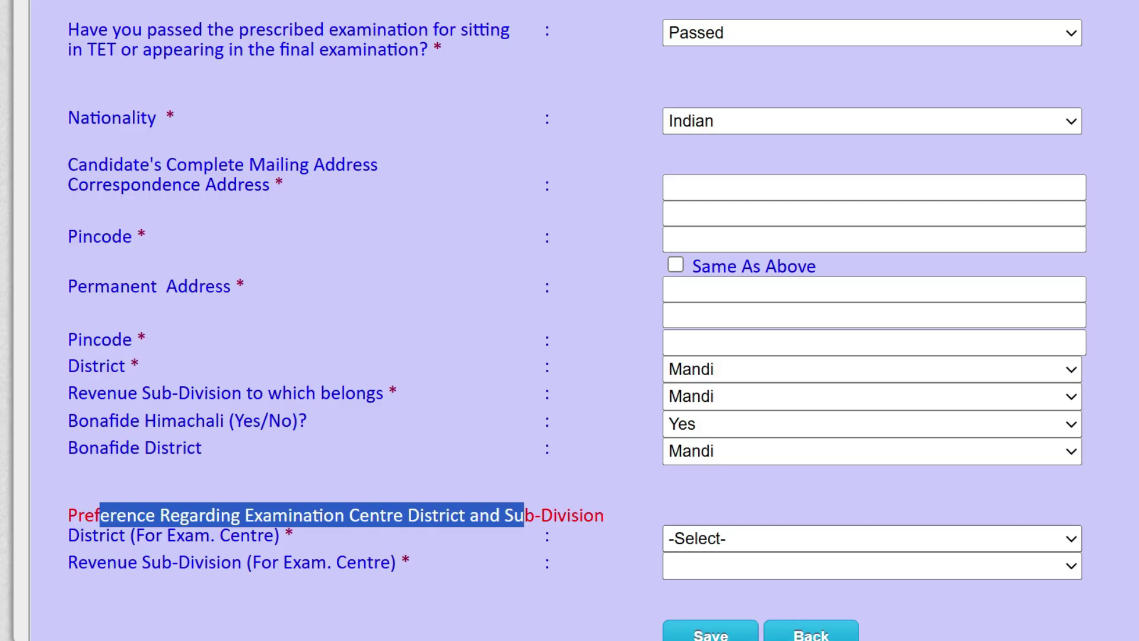
{"action": "left_click", "coordinate": [867, 538]}
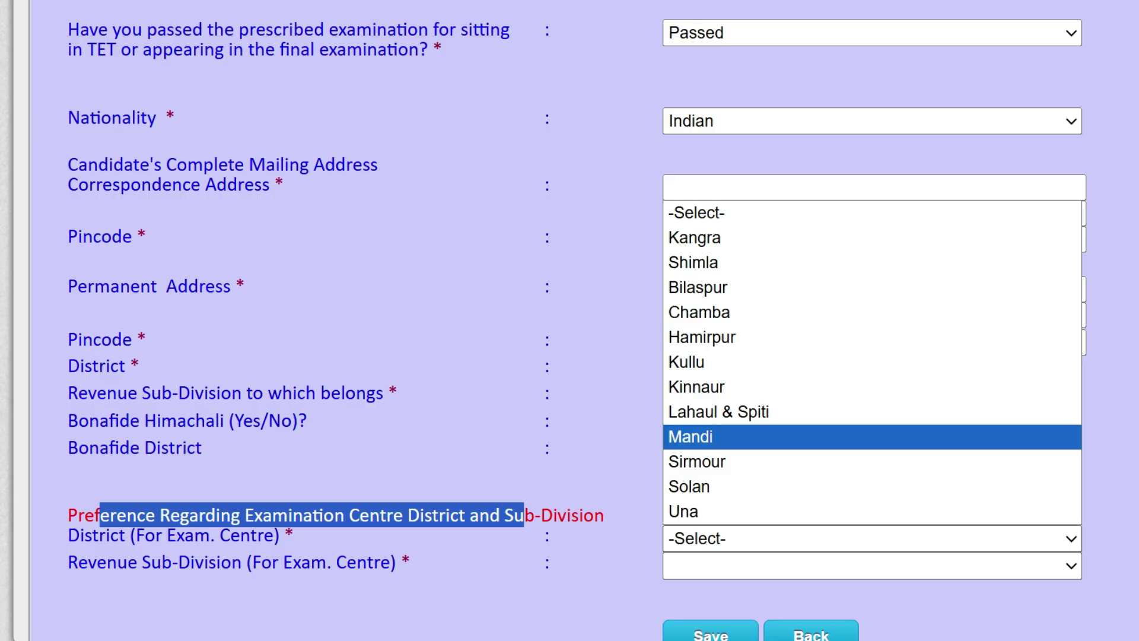
{"action": "left_click", "coordinate": [689, 362]}
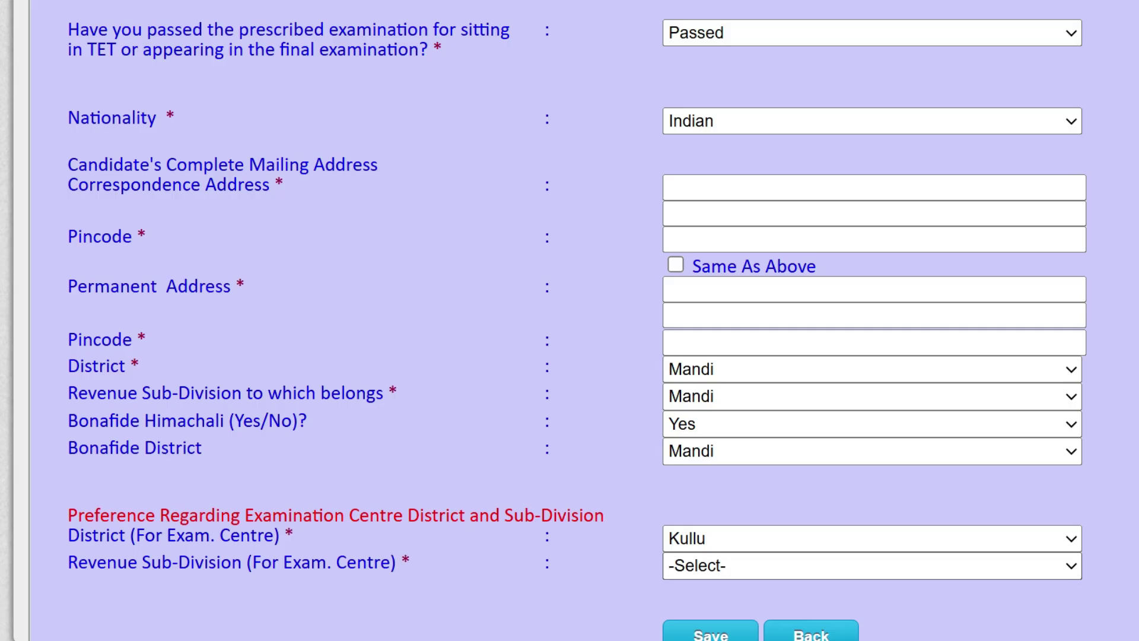
{"action": "left_click", "coordinate": [867, 565]}
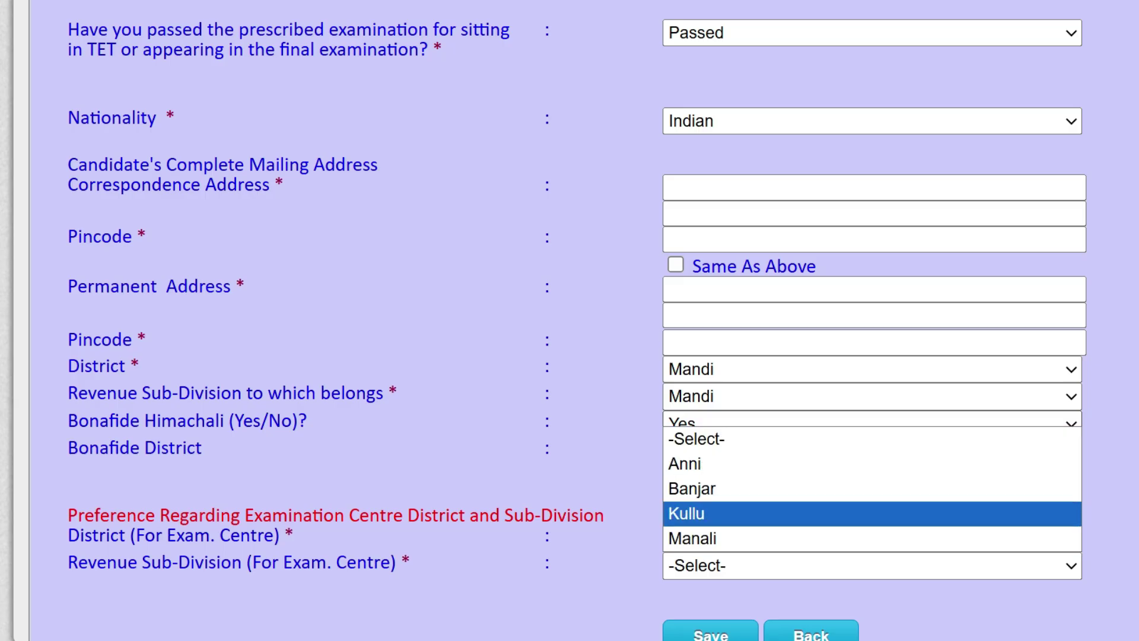
{"action": "left_click", "coordinate": [866, 489]}
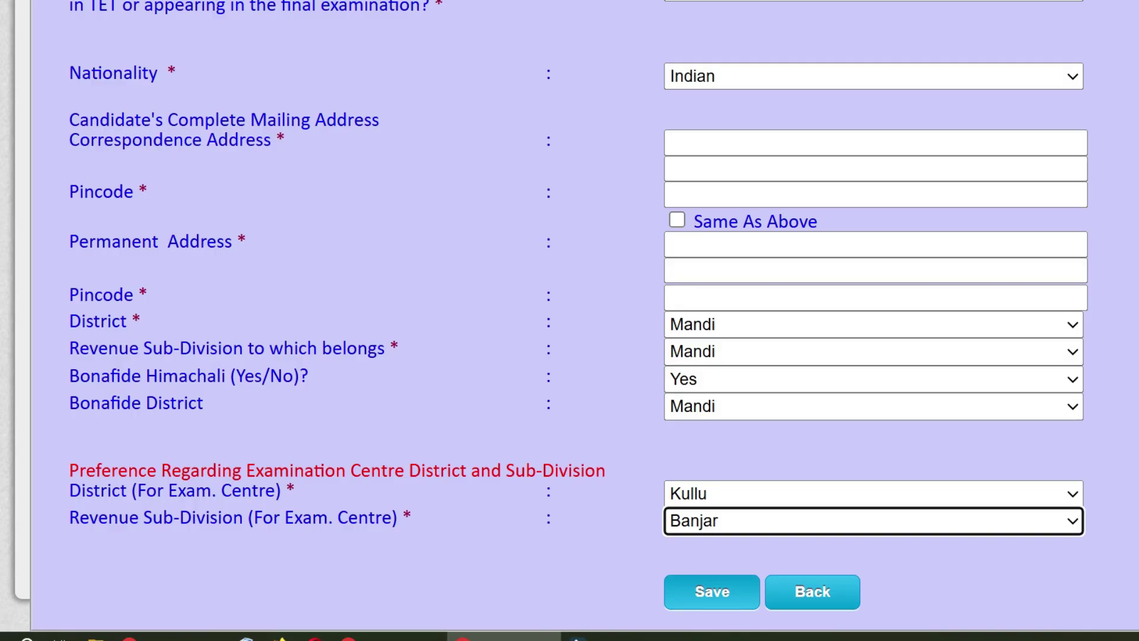
{"action": "left_click", "coordinate": [712, 591]}
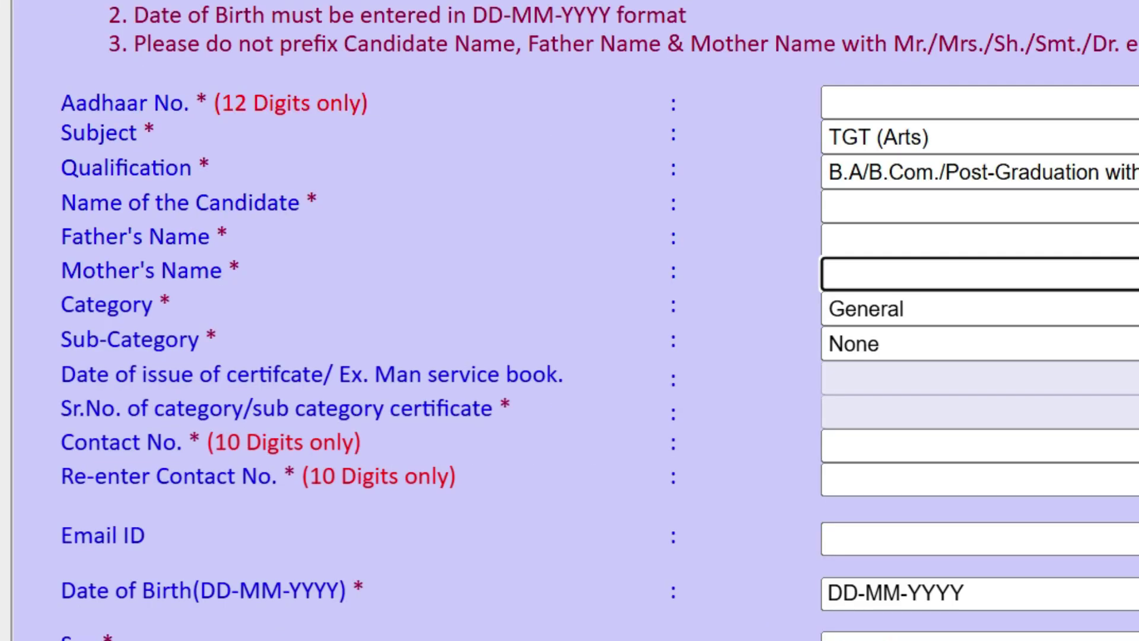
Step: Review the category and sub-category options, keeping General and None
{"action": "left_click", "coordinate": [1068, 308]}
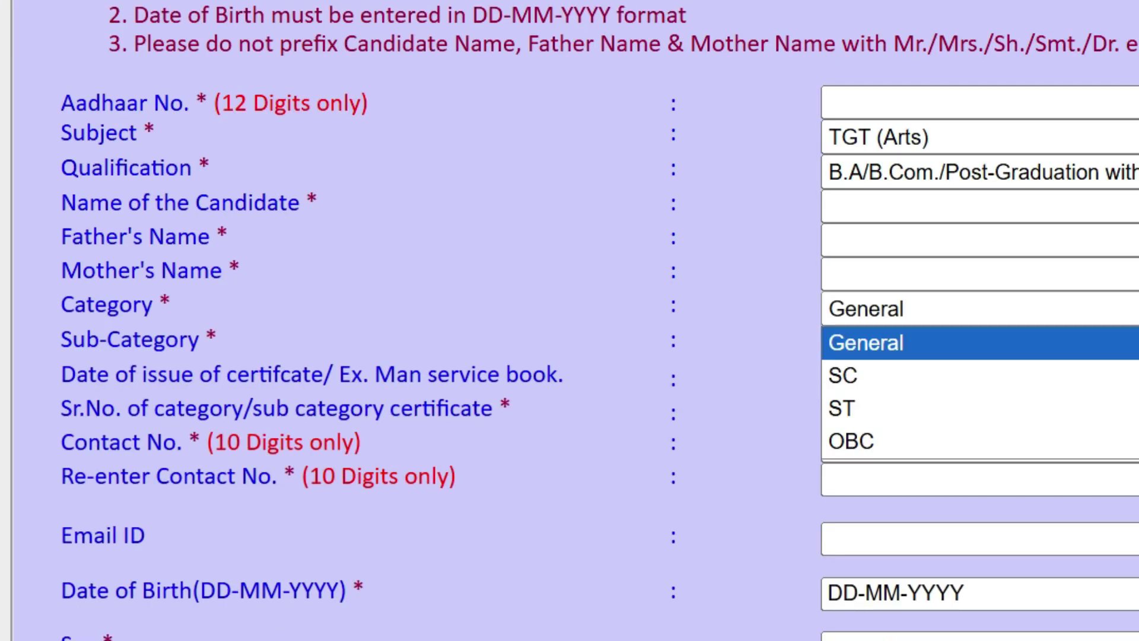
{"action": "key", "text": "Down"}
{"action": "key", "text": "Up"}
{"action": "key", "text": "Return"}
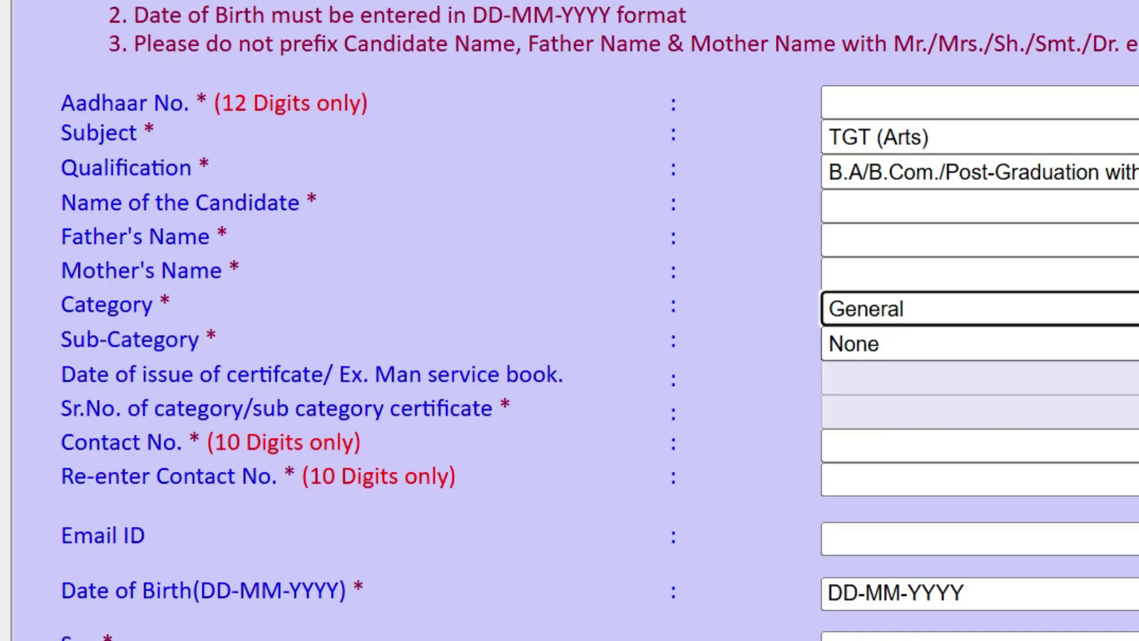
{"action": "left_click", "coordinate": [1068, 344]}
{"action": "left_click", "coordinate": [1068, 344]}
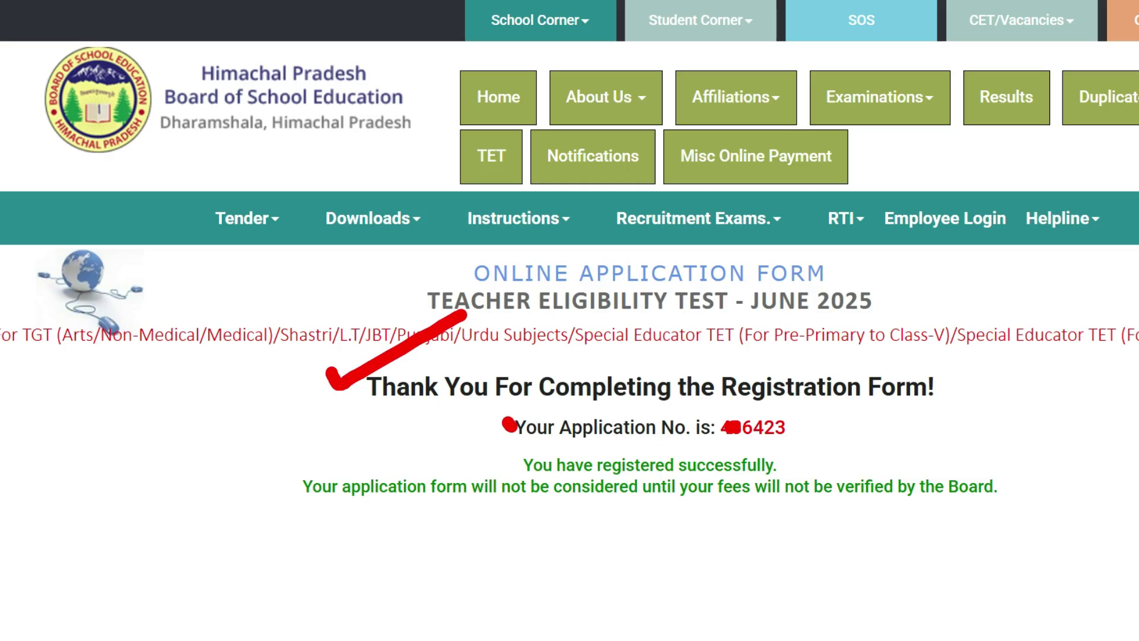
Step: Open the sign-in page for already registered candidates and review the application number, date of birth and captcha fields
{"action": "left_click_drag", "start_coordinate": [511, 426], "coordinate": [570, 385]}
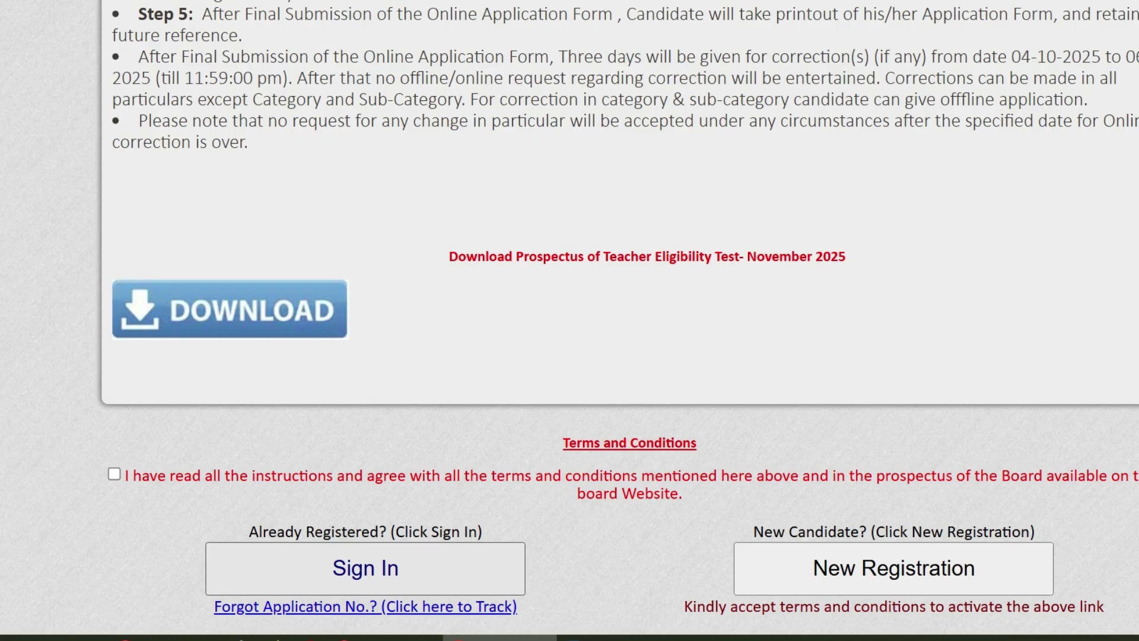
{"action": "left_click", "coordinate": [365, 568]}
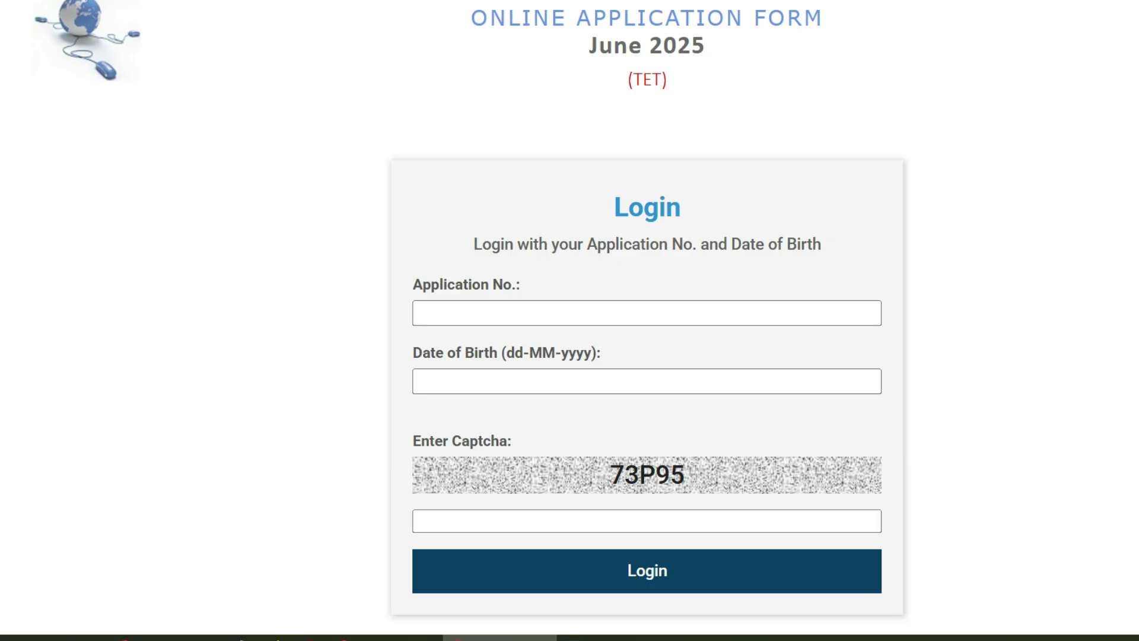
{"action": "left_click_drag", "start_coordinate": [413, 285], "coordinate": [519, 284]}
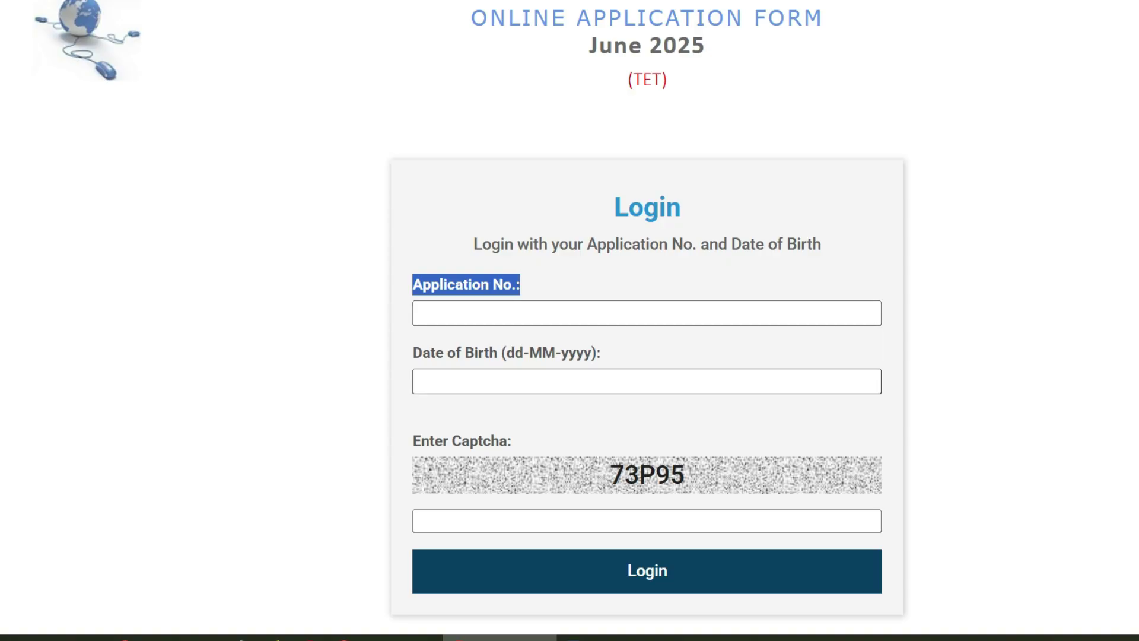
{"action": "left_click_drag", "start_coordinate": [601, 353], "coordinate": [490, 353]}
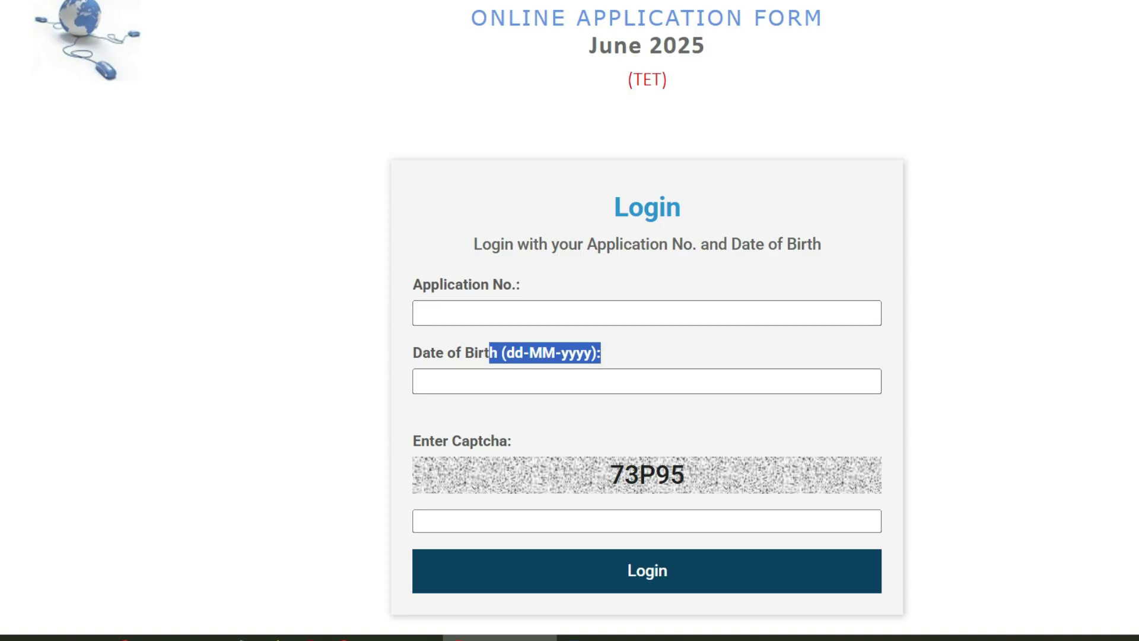
{"action": "left_click", "coordinate": [647, 521]}
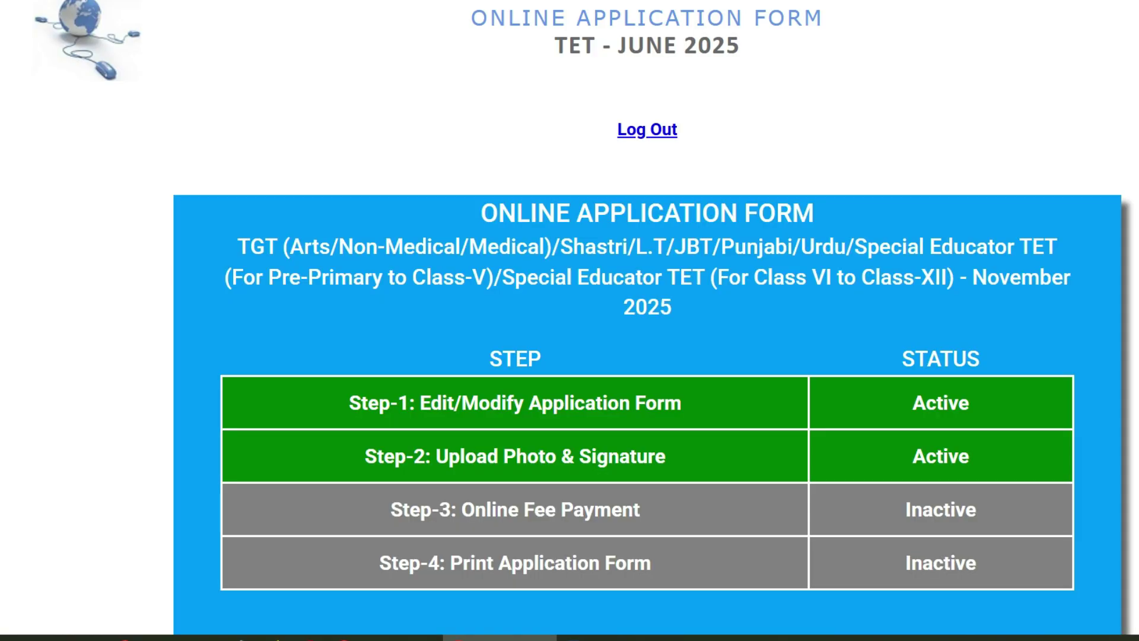
Step: Look over the application steps, from editing the form and uploading photo and signature to fee payment and printing
{"action": "scroll", "coordinate": [647, 356], "scroll_direction": "down", "scroll_amount": 1}
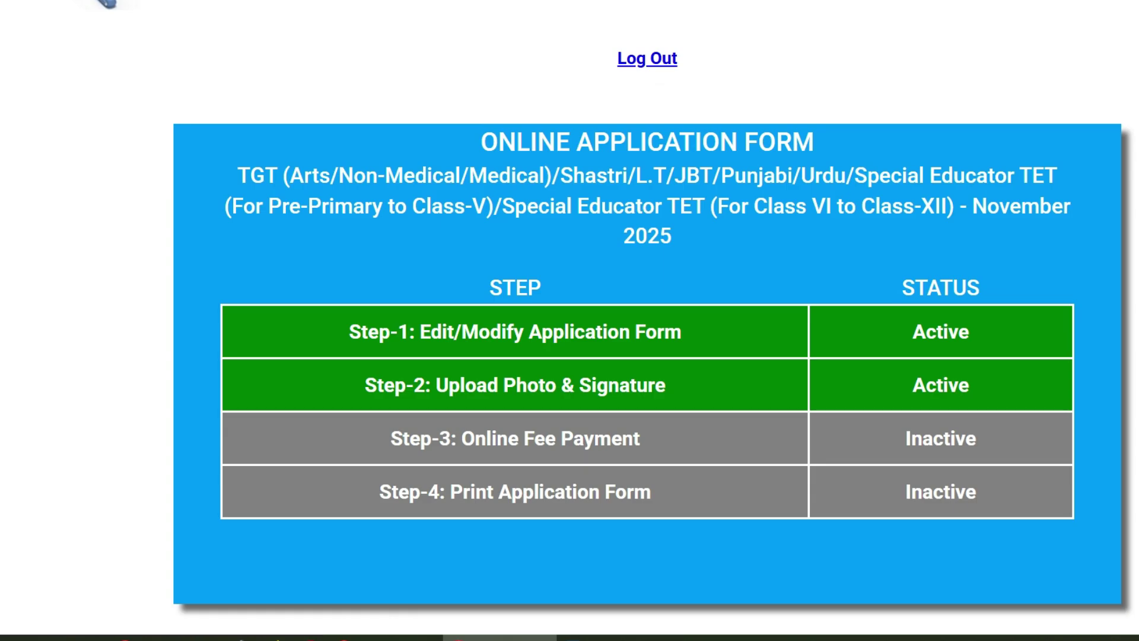
{"action": "mouse_move", "coordinate": [284, 377]}
{"action": "left_mouse_down"}
{"action": "mouse_move", "coordinate": [303, 393]}
{"action": "mouse_move", "coordinate": [335, 365]}
{"action": "left_mouse_up"}
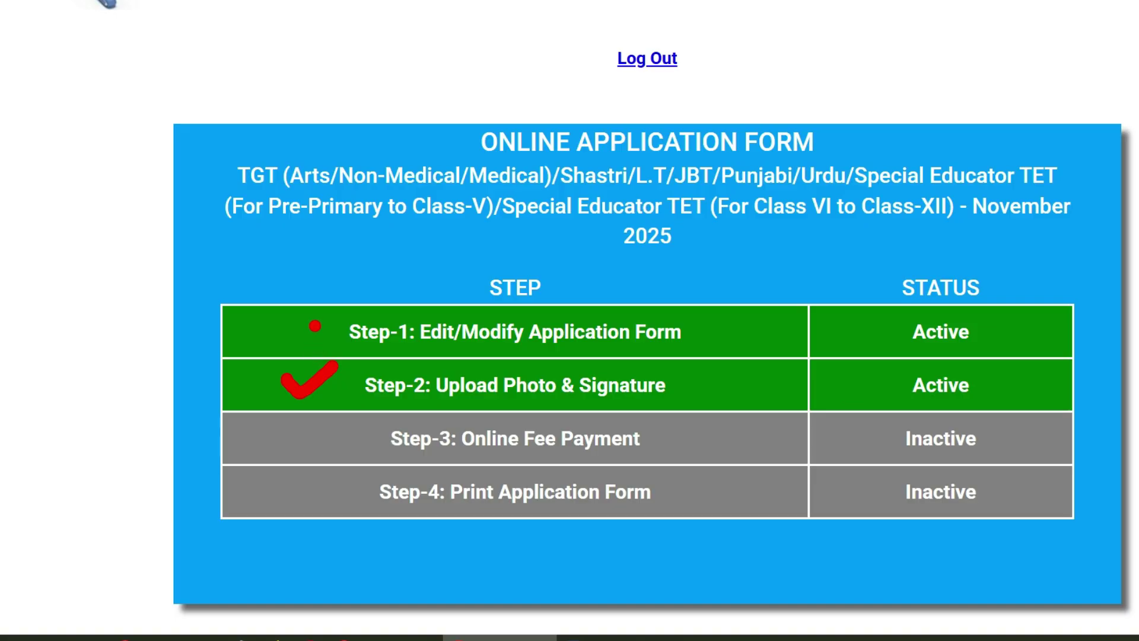
Step: Open the photo and signature upload step and upload the candidate's photograph and signature images
{"action": "mouse_move", "coordinate": [313, 311]}
{"action": "left_mouse_down"}
{"action": "mouse_move", "coordinate": [332, 330]}
{"action": "mouse_move", "coordinate": [398, 289]}
{"action": "left_mouse_up"}
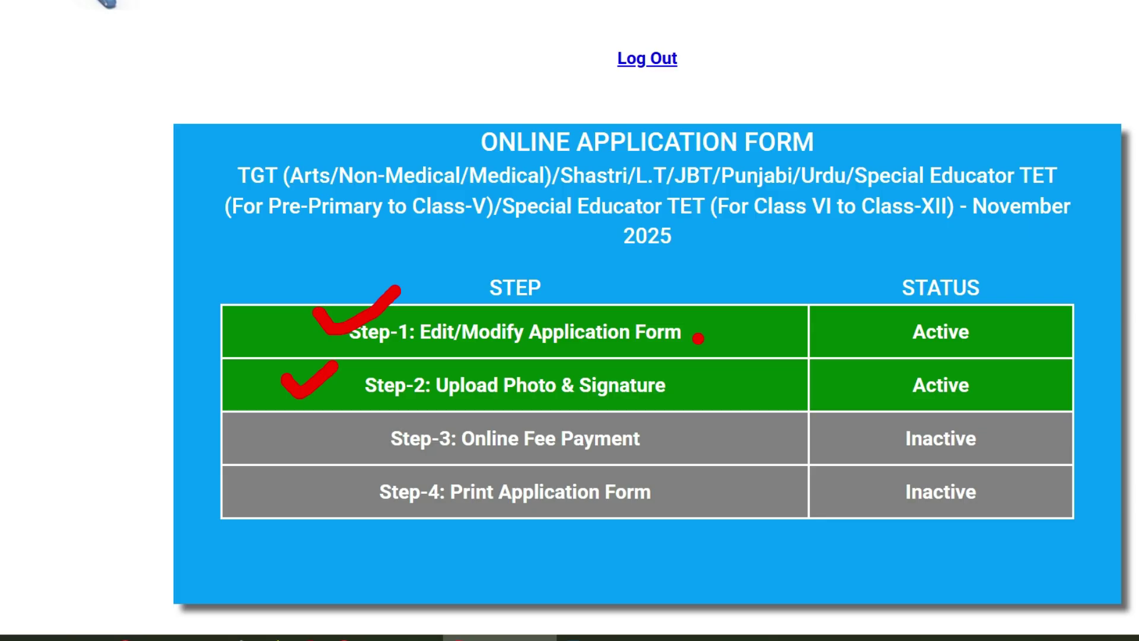
{"action": "left_click_drag", "start_coordinate": [280, 277], "coordinate": [386, 278]}
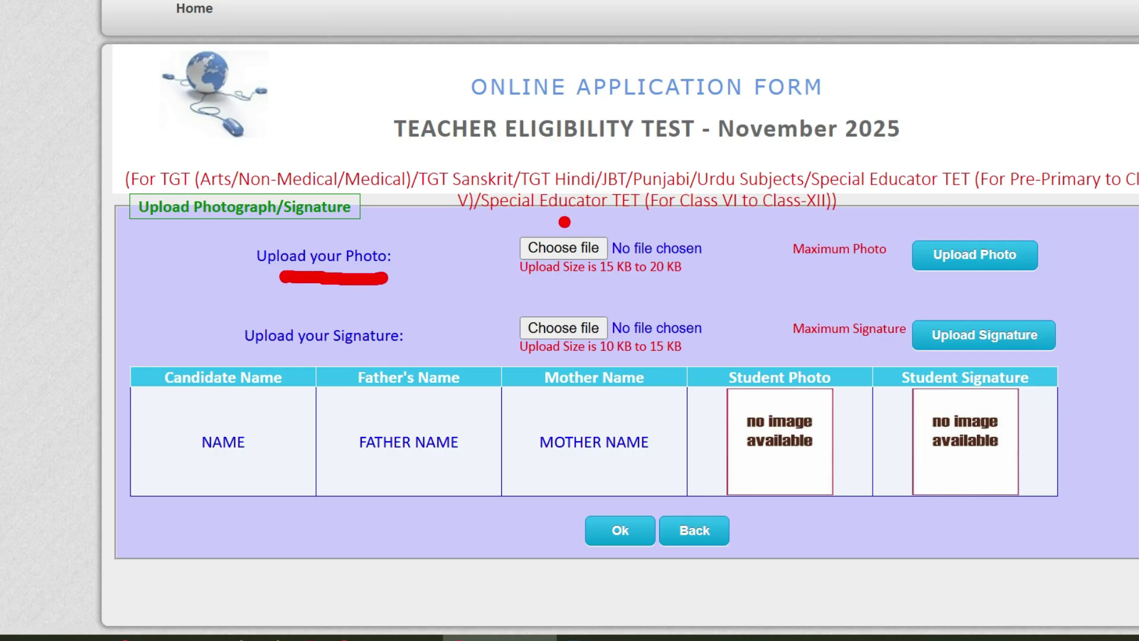
{"action": "left_click_drag", "start_coordinate": [560, 221], "coordinate": [614, 199]}
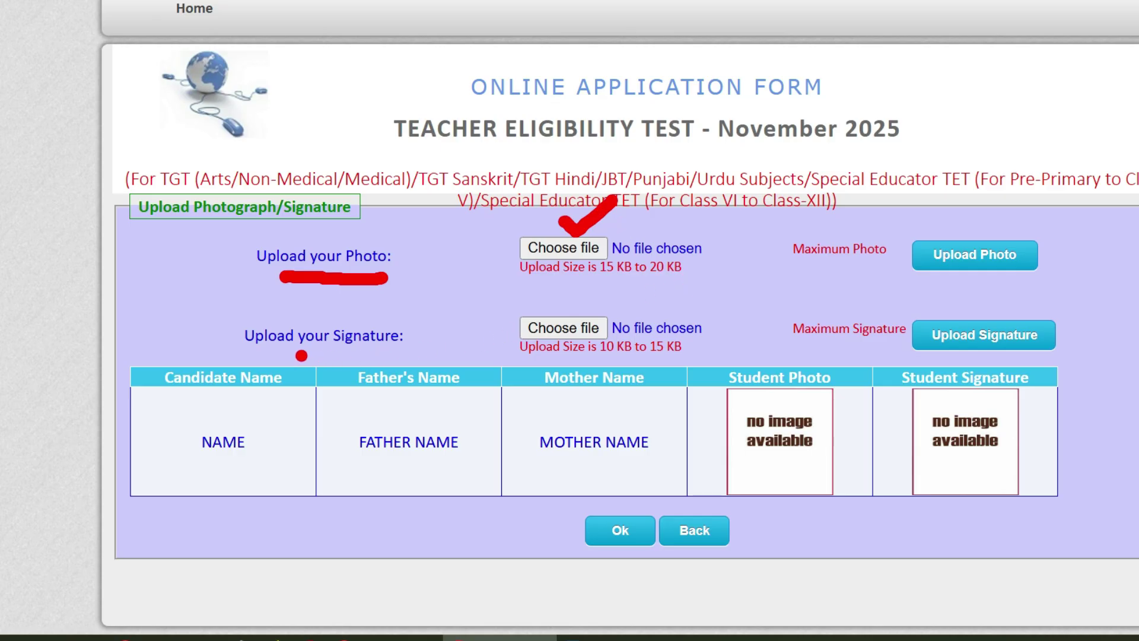
{"action": "left_click_drag", "start_coordinate": [297, 355], "coordinate": [385, 353]}
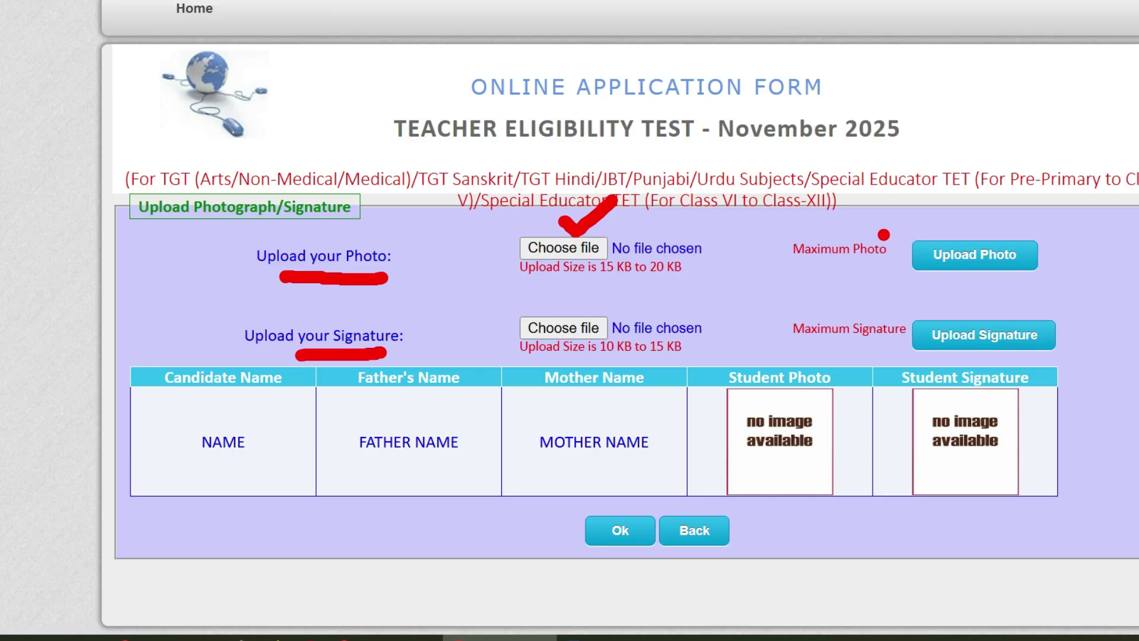
{"action": "mouse_move", "coordinate": [882, 232]}
{"action": "left_mouse_down"}
{"action": "mouse_move", "coordinate": [1050, 278]}
{"action": "mouse_move", "coordinate": [893, 236]}
{"action": "mouse_move", "coordinate": [891, 248]}
{"action": "left_mouse_up"}
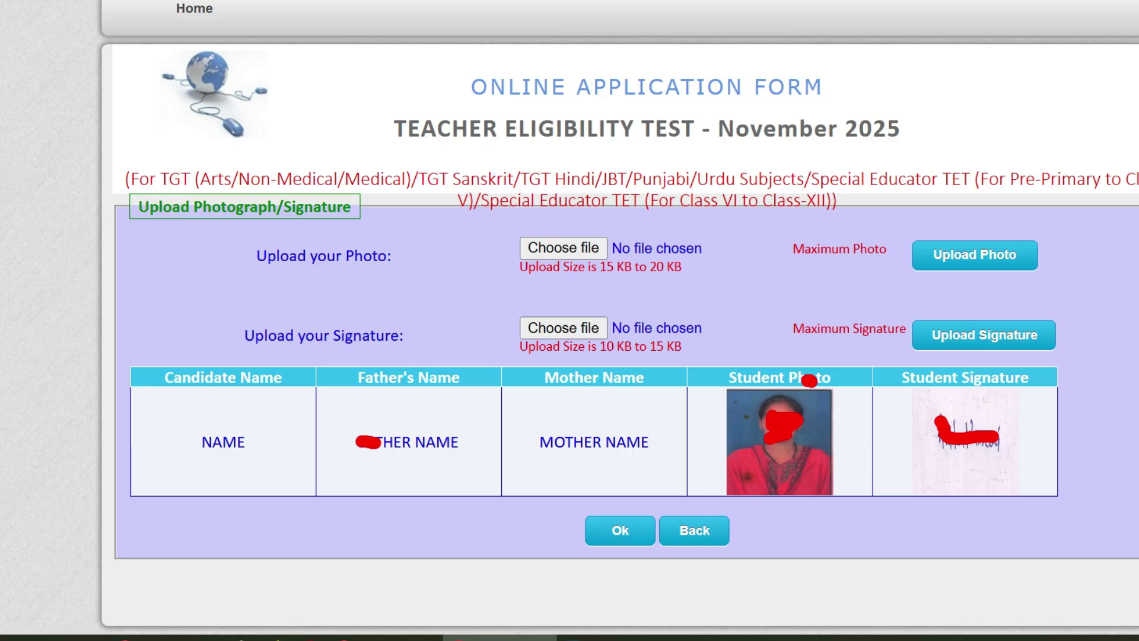
Step: Check the uploaded student photo and signature previews, and confirm them to return to the application steps
{"action": "left_click_drag", "start_coordinate": [809, 380], "coordinate": [854, 348]}
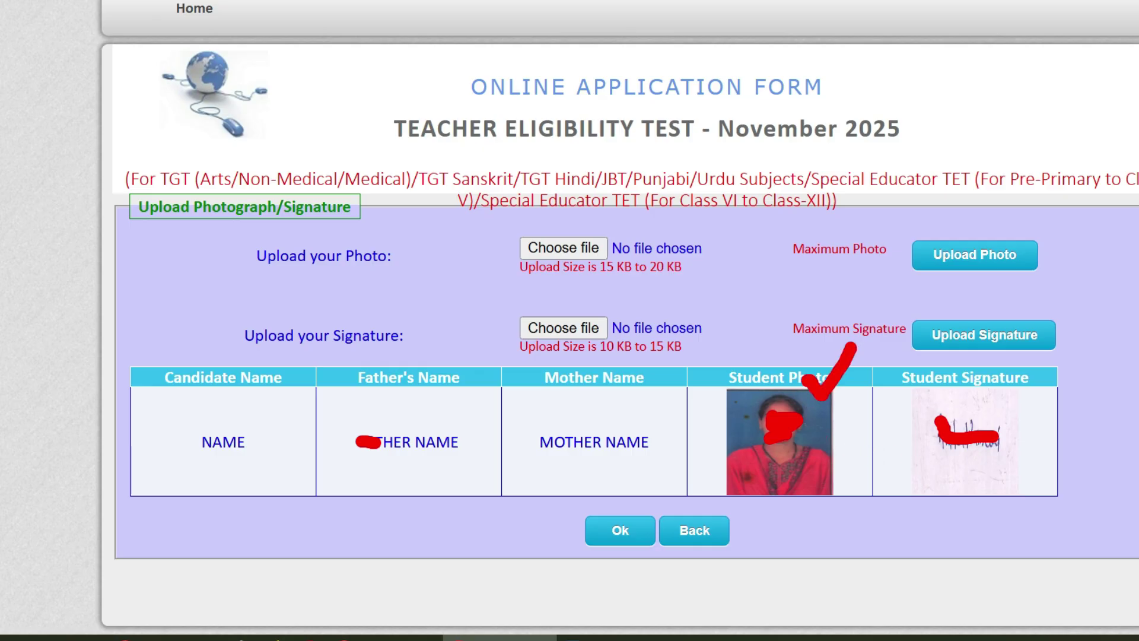
{"action": "left_click_drag", "start_coordinate": [1030, 374], "coordinate": [1094, 355]}
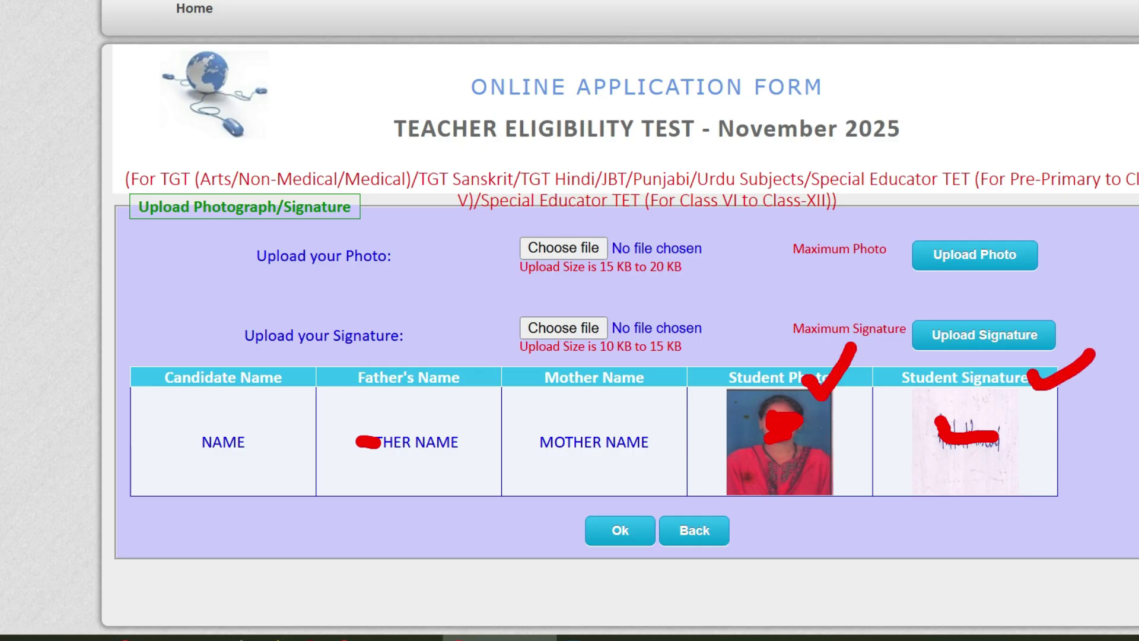
{"action": "left_click_drag", "start_coordinate": [553, 521], "coordinate": [617, 490]}
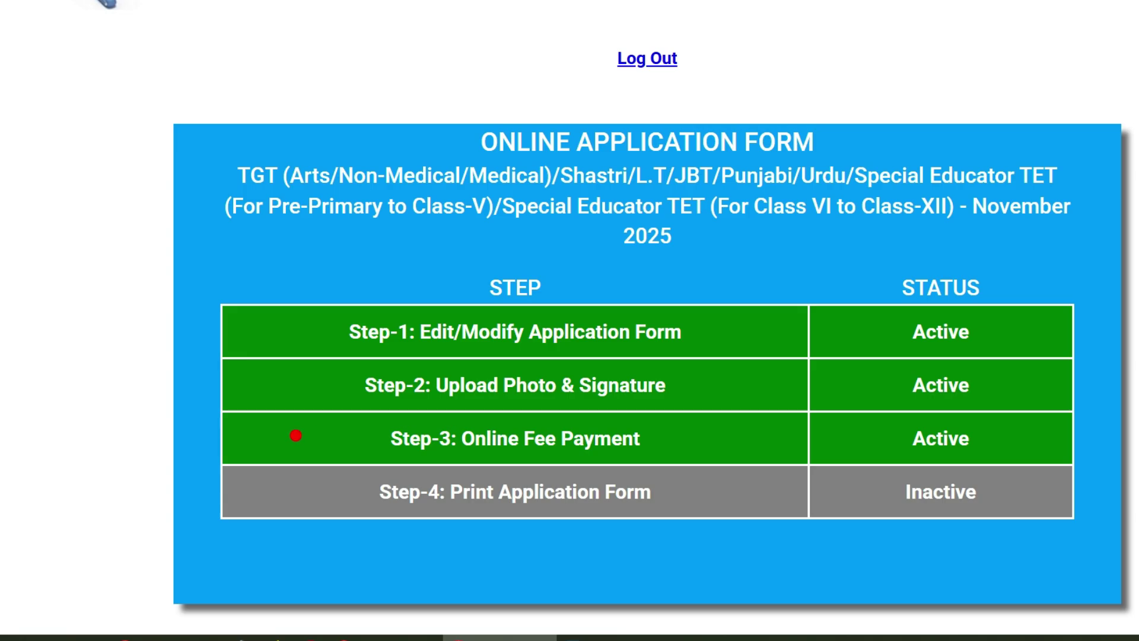
Step: Open the online fee payment step of the application
{"action": "left_click_drag", "start_coordinate": [293, 431], "coordinate": [357, 403]}
{"action": "left_click_drag", "start_coordinate": [462, 457], "coordinate": [557, 461]}
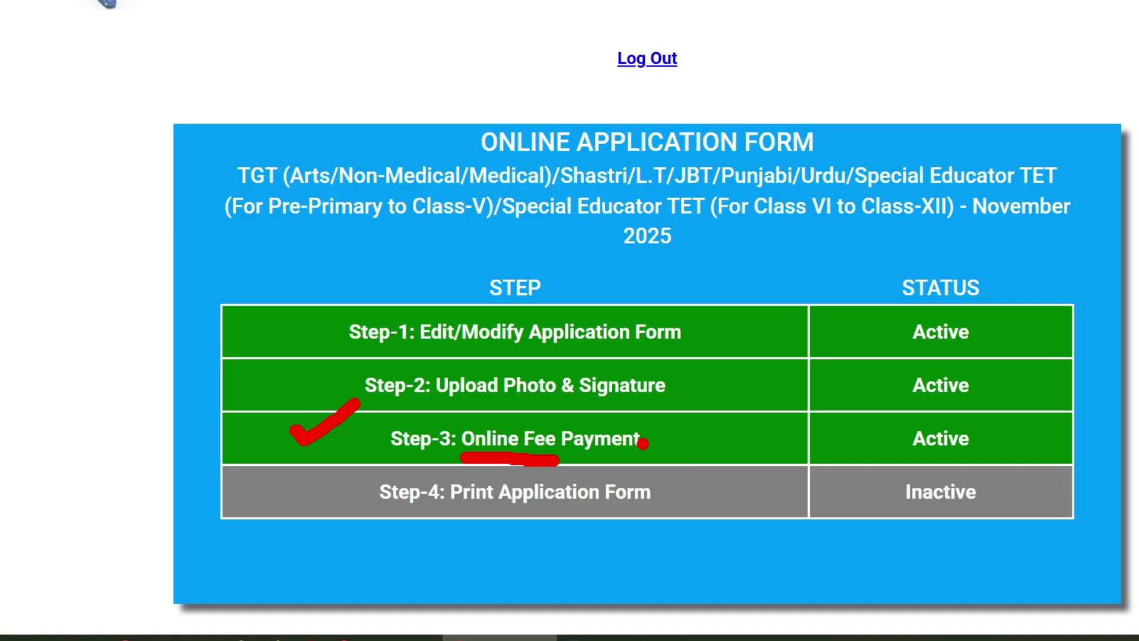
{"action": "mouse_move", "coordinate": [311, 322]}
{"action": "left_mouse_down"}
{"action": "mouse_move", "coordinate": [322, 330]}
{"action": "mouse_move", "coordinate": [393, 289]}
{"action": "left_mouse_up"}
{"action": "key", "text": "Escape"}
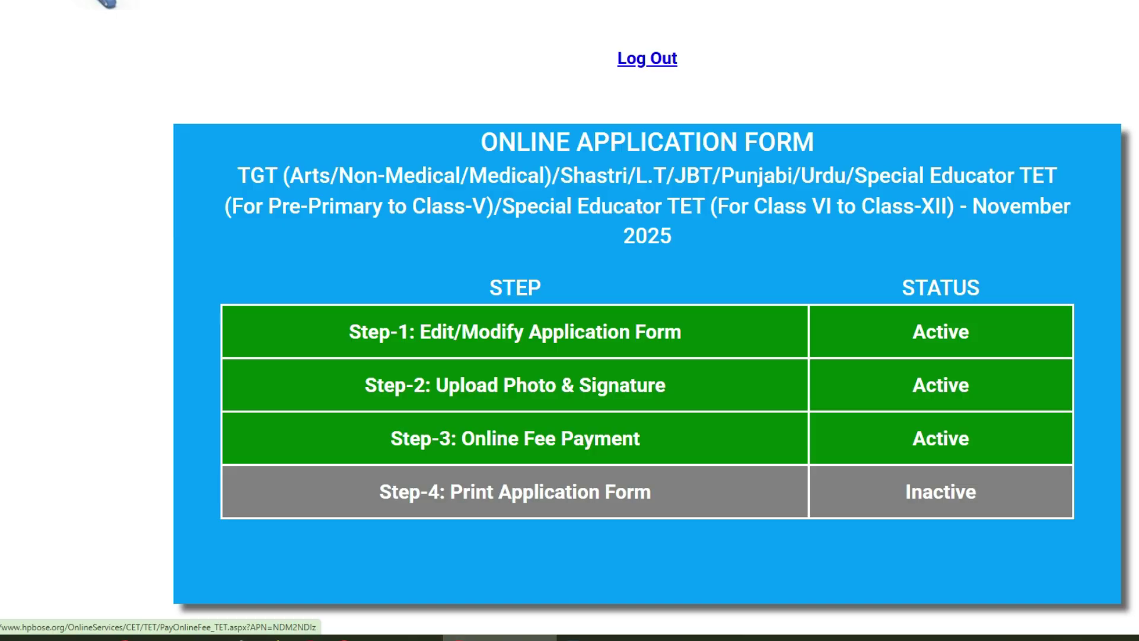
{"action": "left_click", "coordinate": [515, 438]}
Step: Check the application details and fee amount, and proceed to payment with UPI as the payment option
{"action": "left_click_drag", "start_coordinate": [169, 288], "coordinate": [220, 232]}
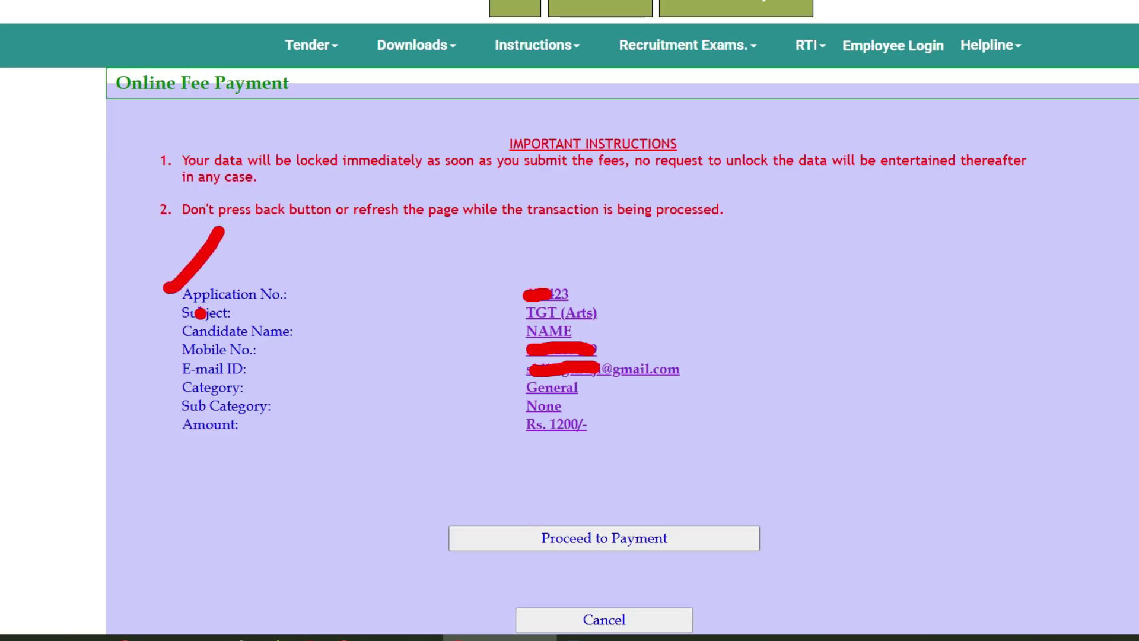
{"action": "left_click", "coordinate": [160, 334]}
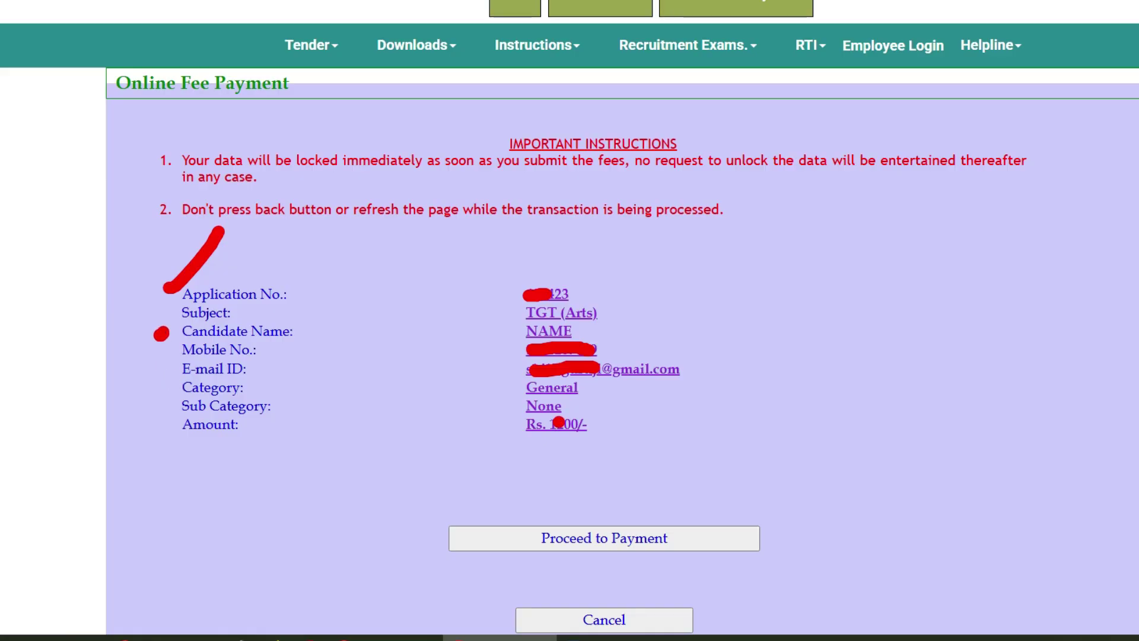
{"action": "left_click_drag", "start_coordinate": [522, 447], "coordinate": [608, 445]}
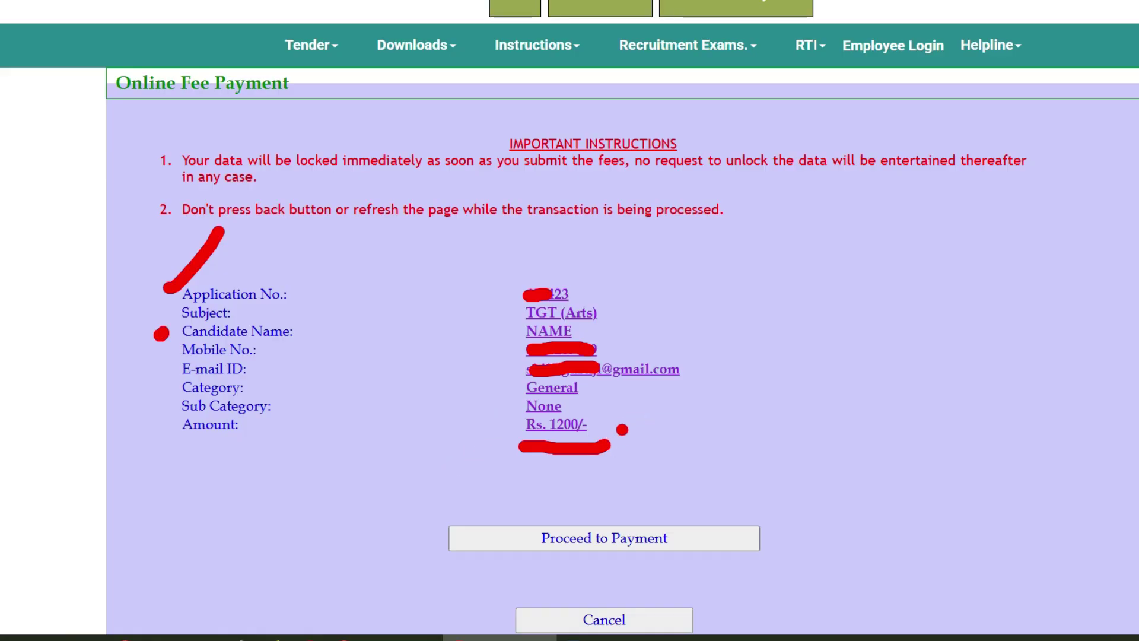
{"action": "mouse_move", "coordinate": [483, 518]}
{"action": "left_mouse_down"}
{"action": "mouse_move", "coordinate": [516, 569]}
{"action": "mouse_move", "coordinate": [695, 510]}
{"action": "mouse_move", "coordinate": [473, 520]}
{"action": "left_mouse_up"}
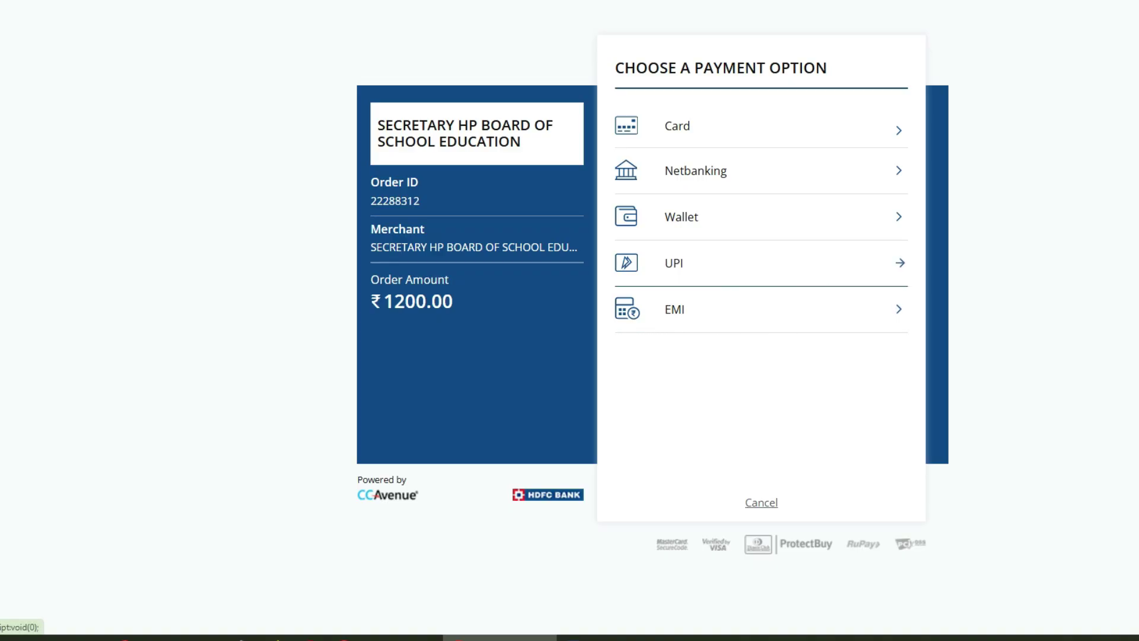
{"action": "left_click", "coordinate": [676, 263]}
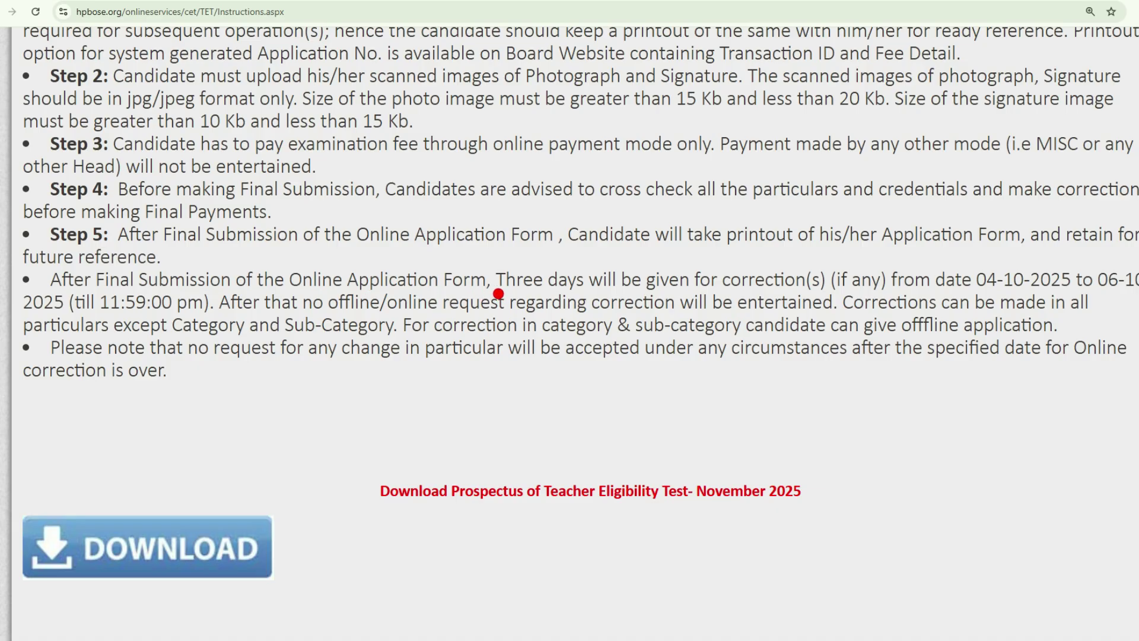
Step: Read the instructions on the correction period after final submission and the rules for correcting category and sub-category
{"action": "left_click_drag", "start_coordinate": [499, 293], "coordinate": [648, 300]}
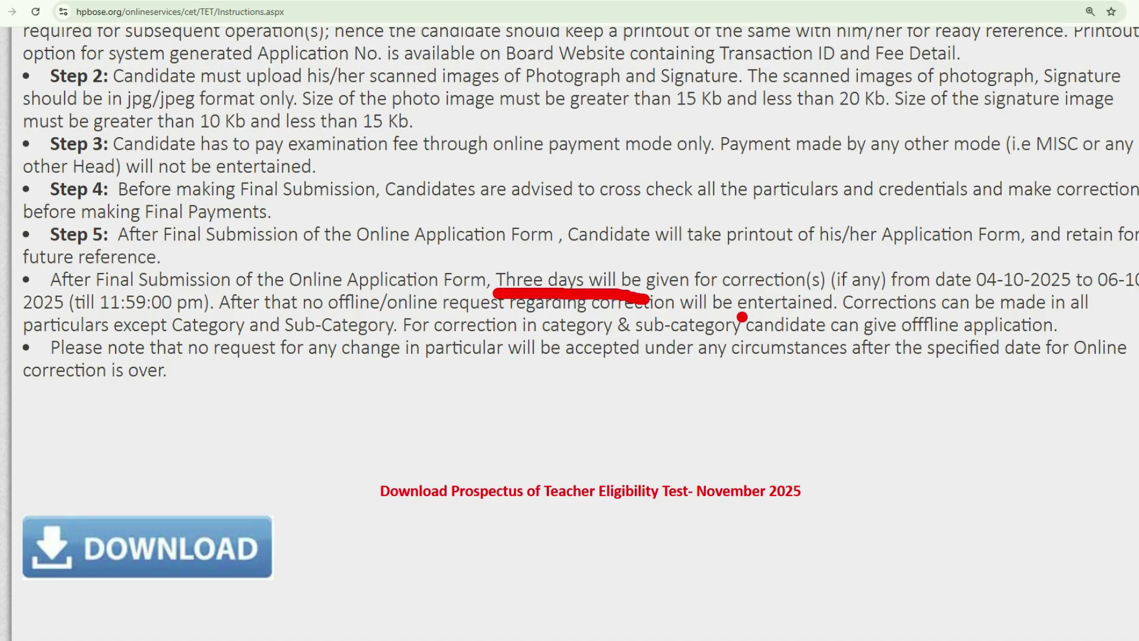
{"action": "left_click_drag", "start_coordinate": [1002, 295], "coordinate": [1138, 296]}
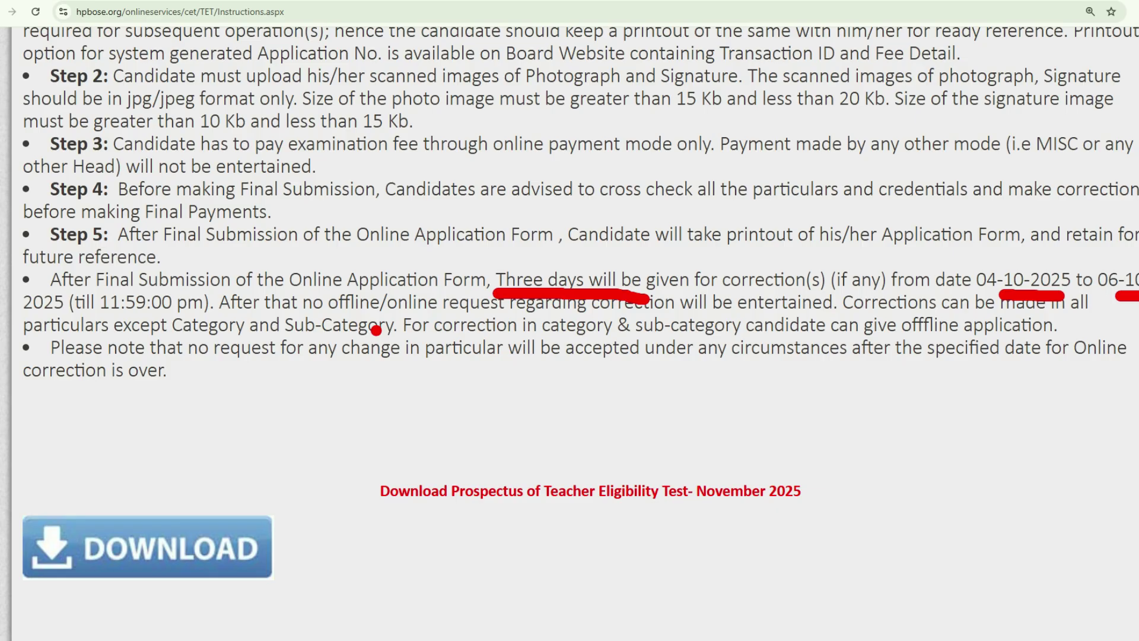
{"action": "left_click_drag", "start_coordinate": [258, 339], "coordinate": [377, 324]}
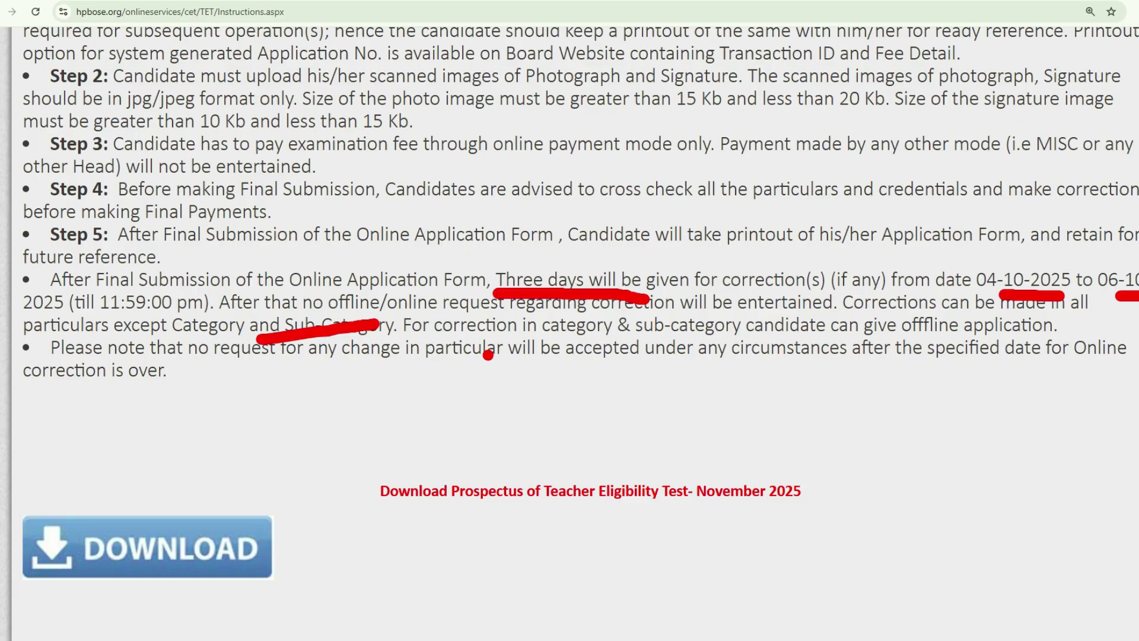
{"action": "left_click_drag", "start_coordinate": [615, 340], "coordinate": [737, 337]}
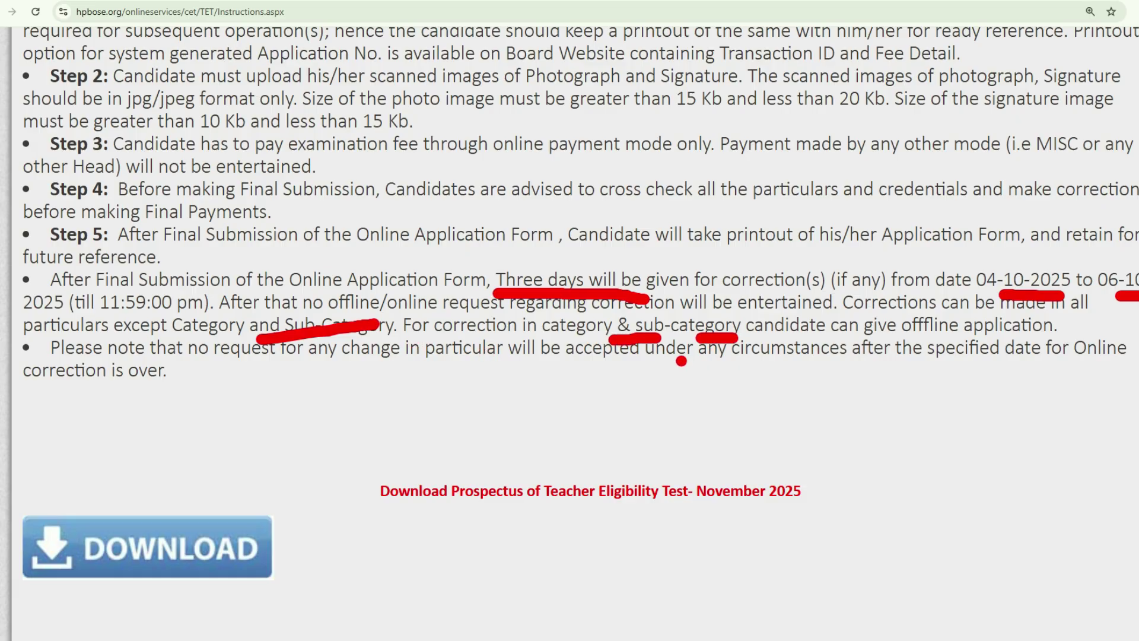